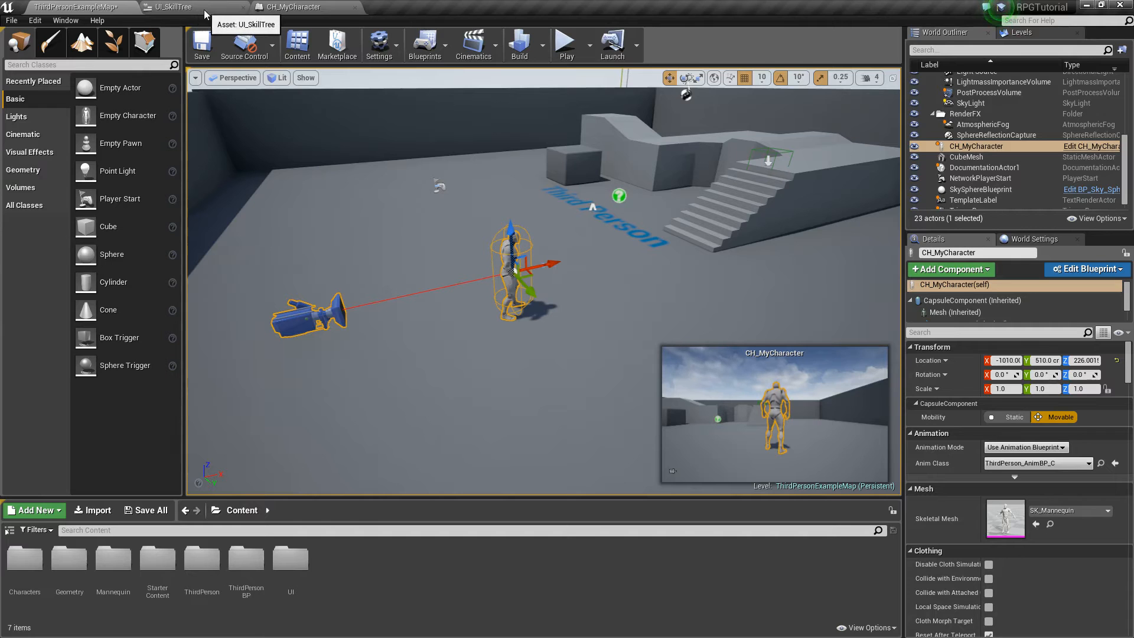
Open the UI folder and the UI_SkillTree widget blueprint's Event Graph
double_click(290, 560)
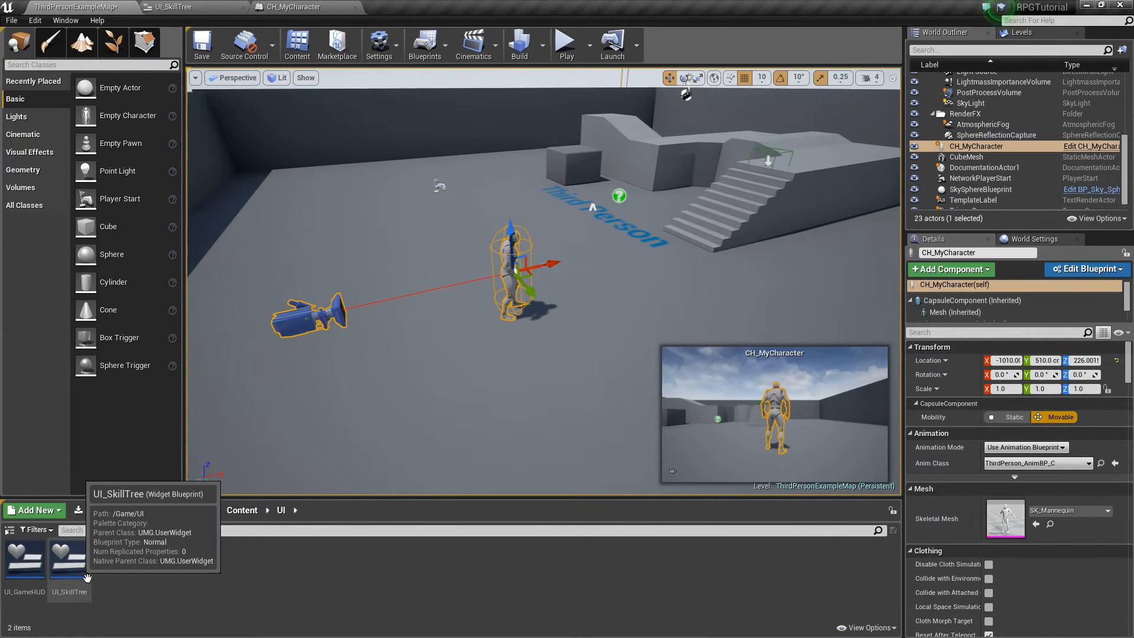
double_click(69, 559)
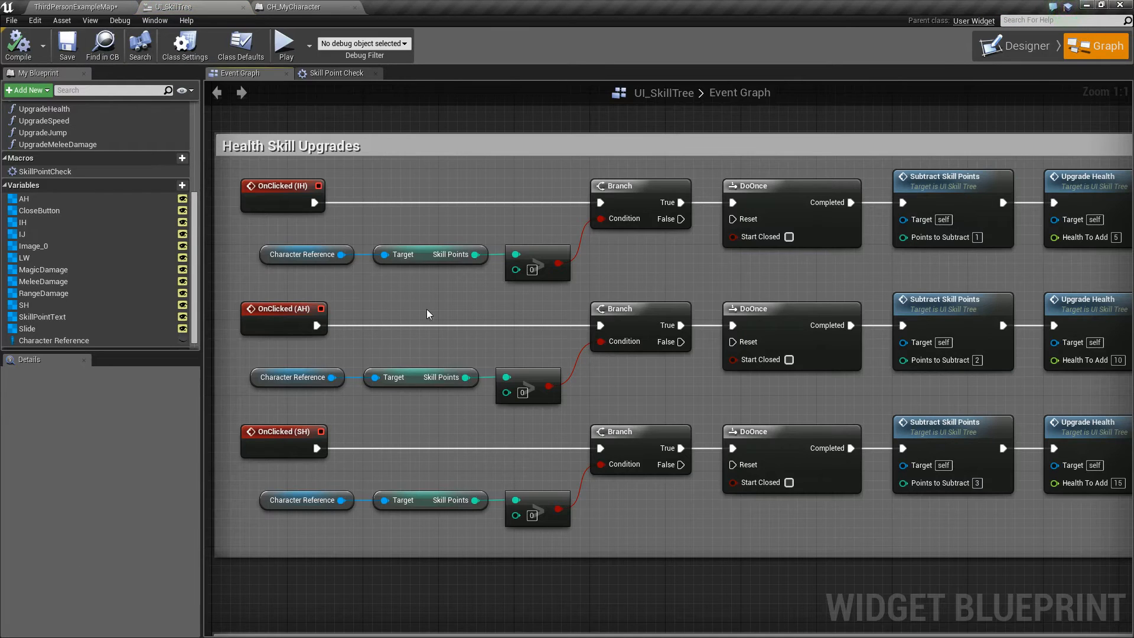
Delete the first health row's old greater-than Skill Points comparison node
right_drag(426, 309, 434, 346)
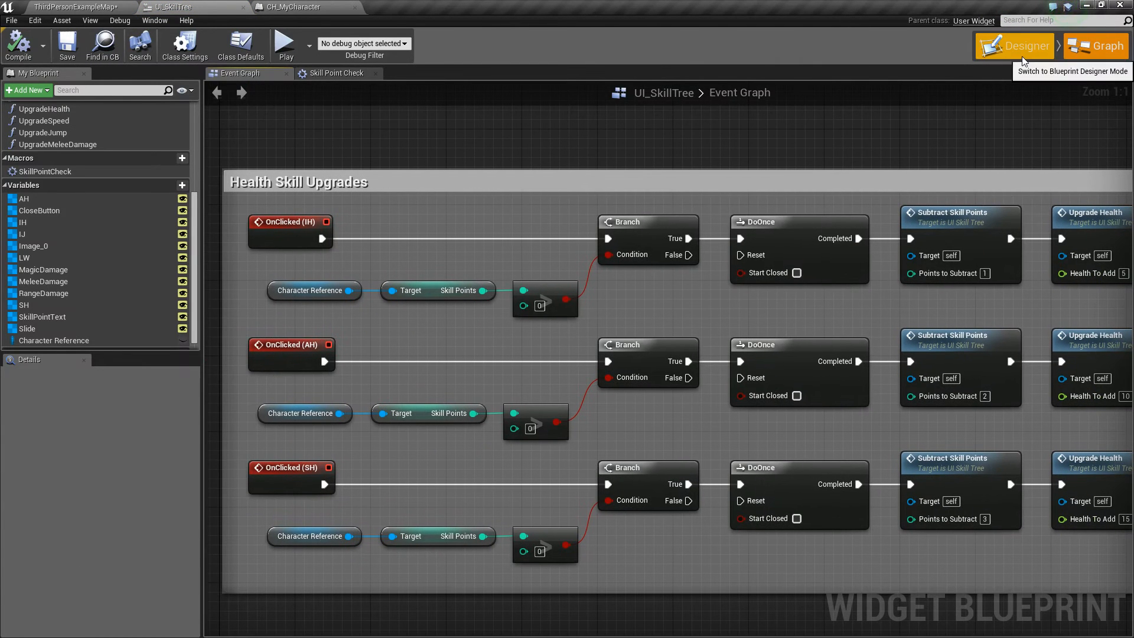
right_drag(731, 295, 699, 265)
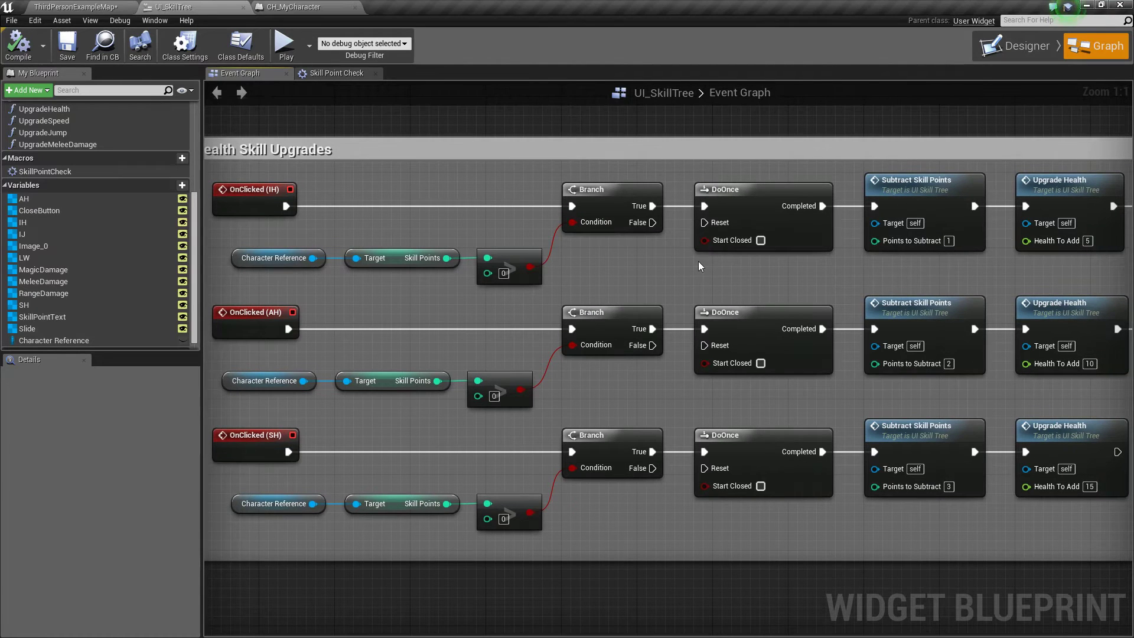
click(508, 266)
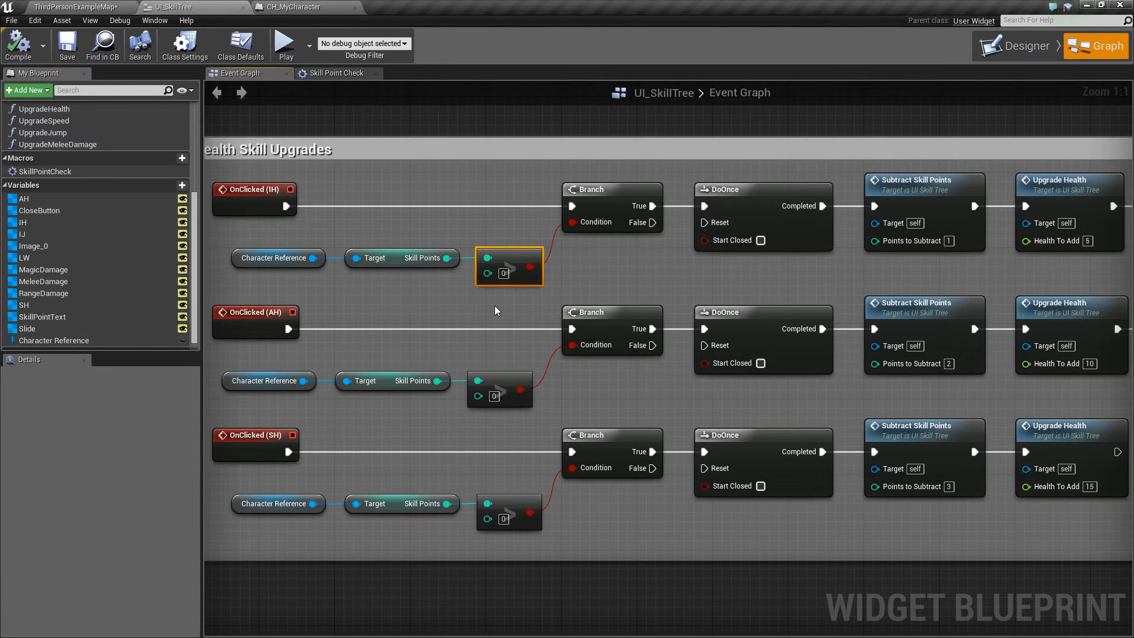
drag(481, 305, 521, 265)
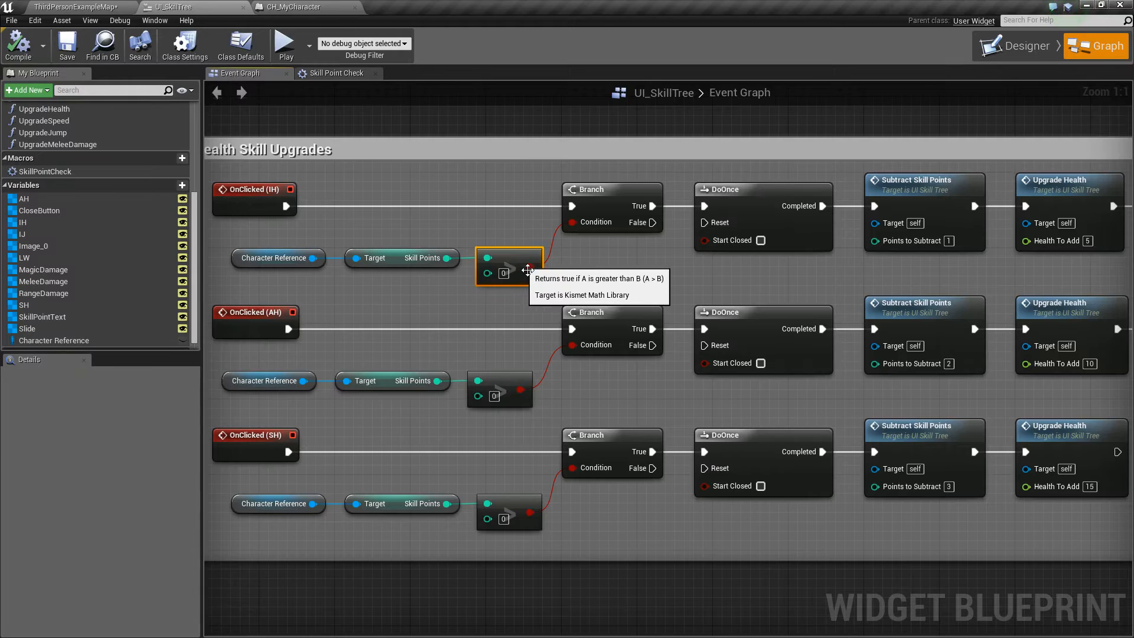
key(Delete)
Add an integer >= node from Skill Points and wire it to the first Branch condition
drag(448, 258, 494, 263)
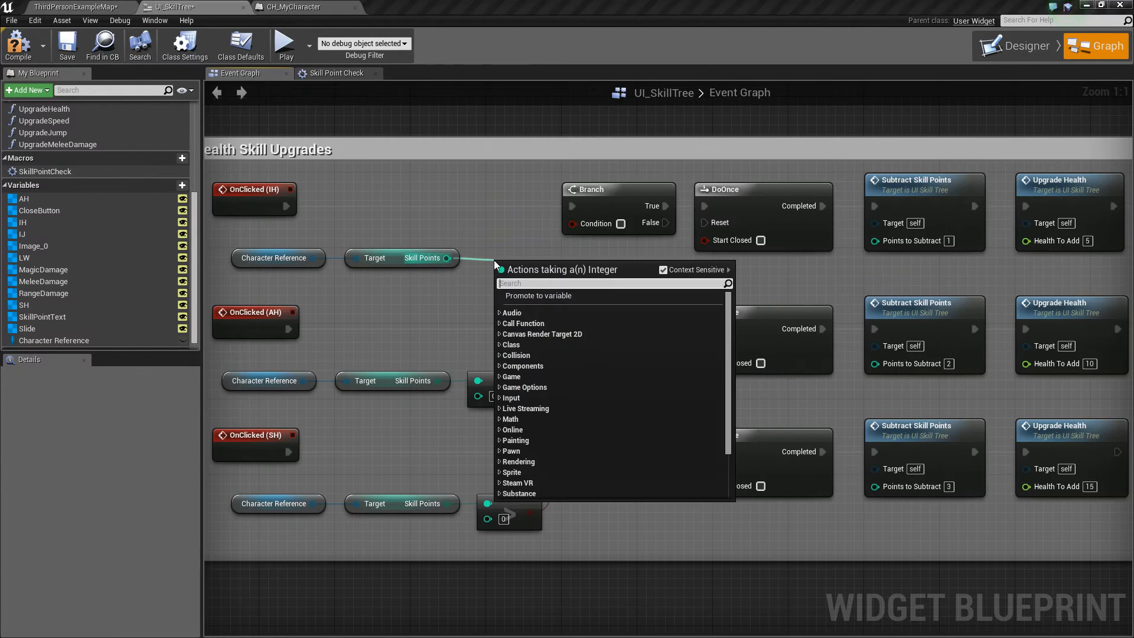
text(>=)
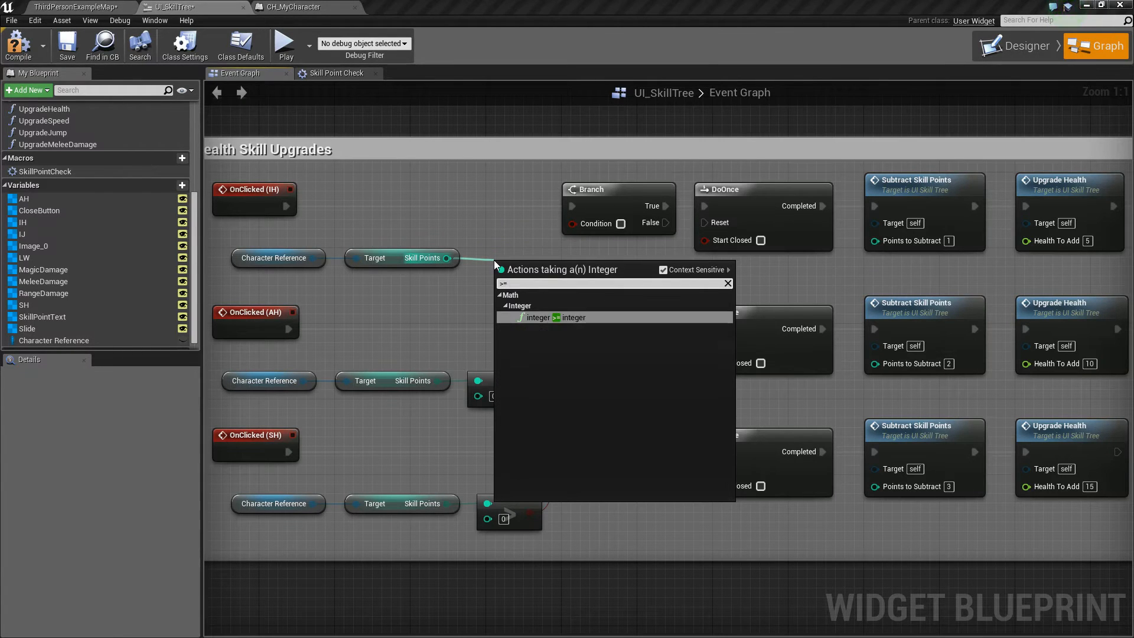
key(Return)
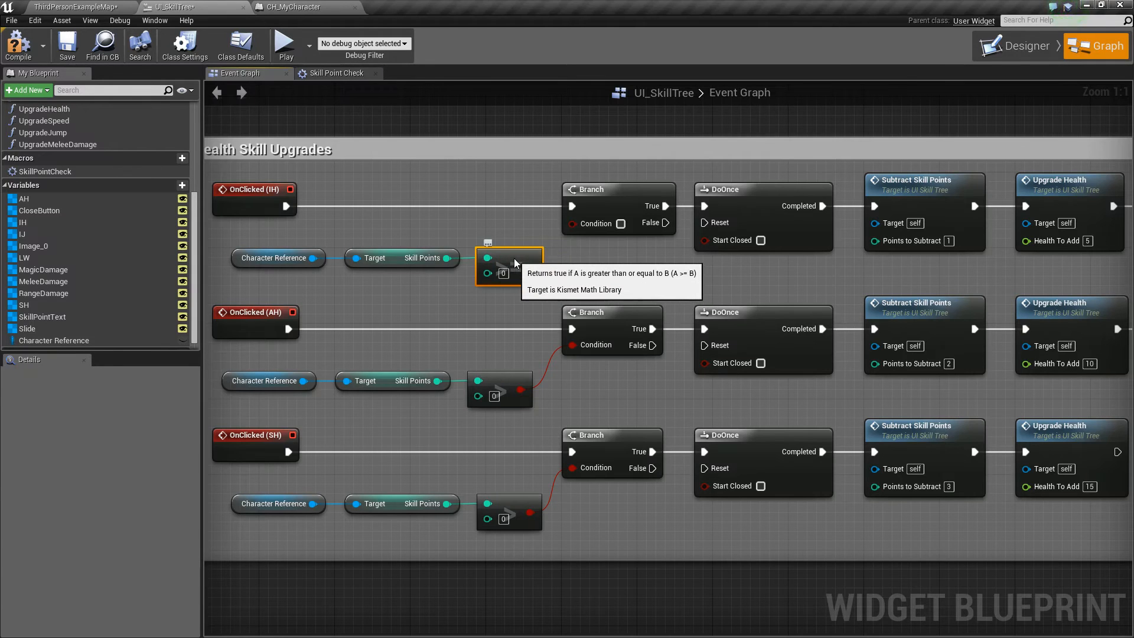
mouse_move(521, 264)
mouse_down()
mouse_move(512, 264)
mouse_move(573, 223)
mouse_up()
click(613, 271)
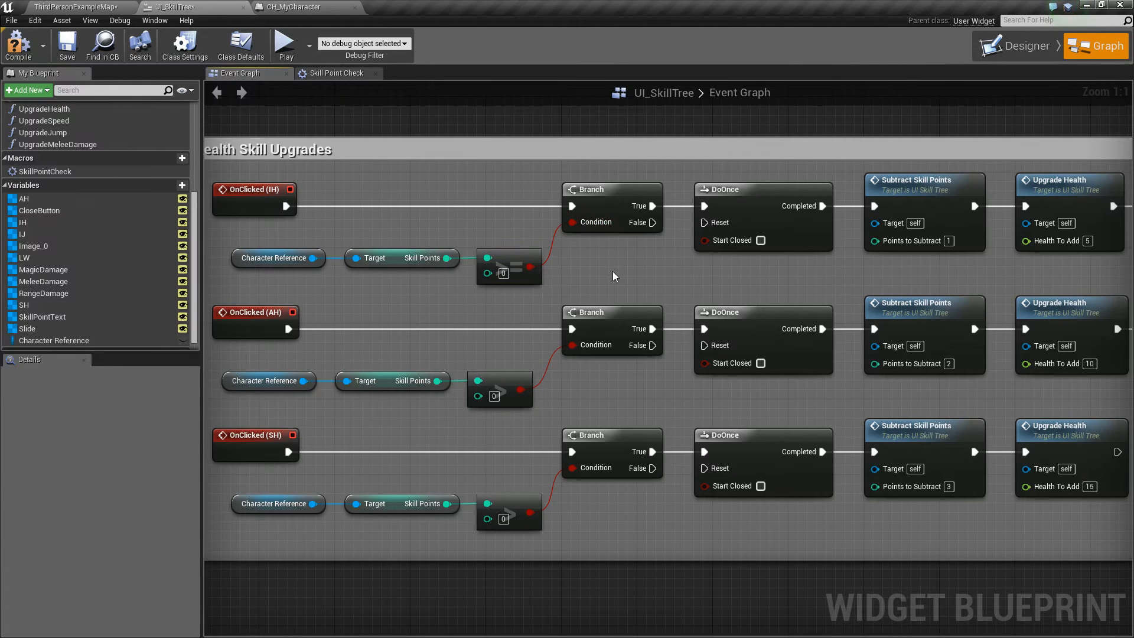
right_drag(612, 267, 569, 250)
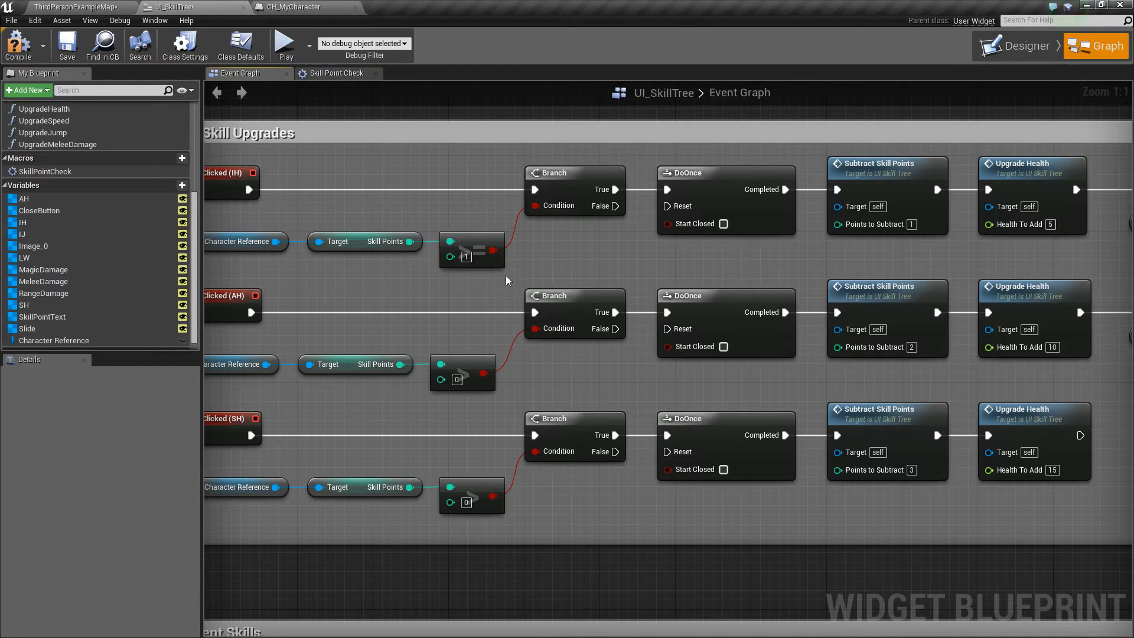
Set the top >= comparison's B value to 1 and confirm Points to Subtract as 1
right_drag(496, 276, 511, 285)
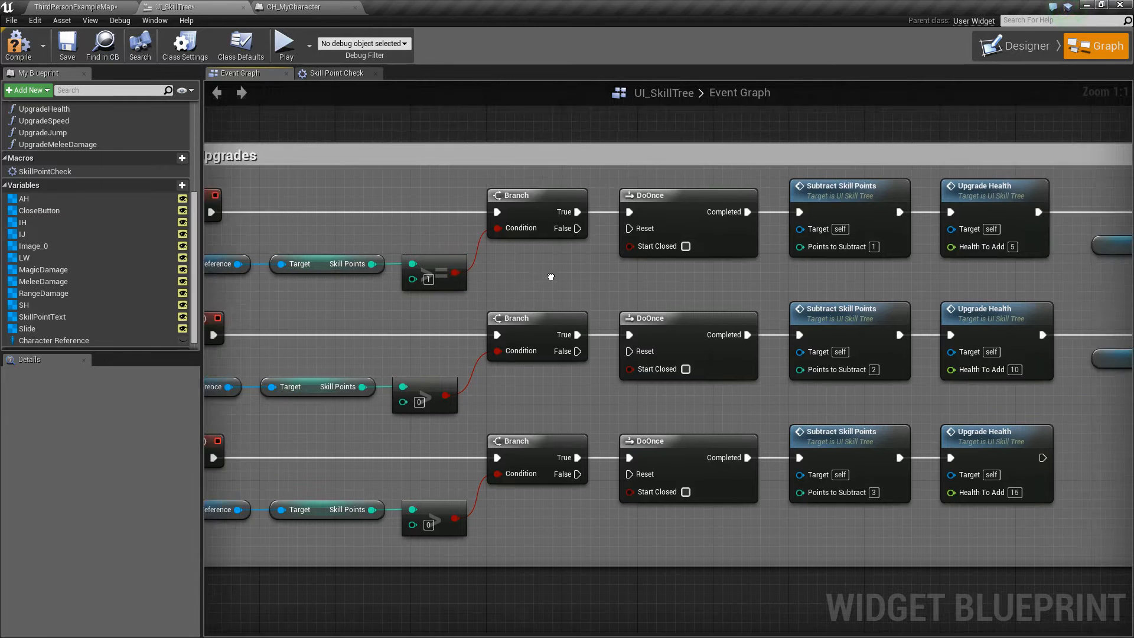
right_drag(552, 270, 528, 237)
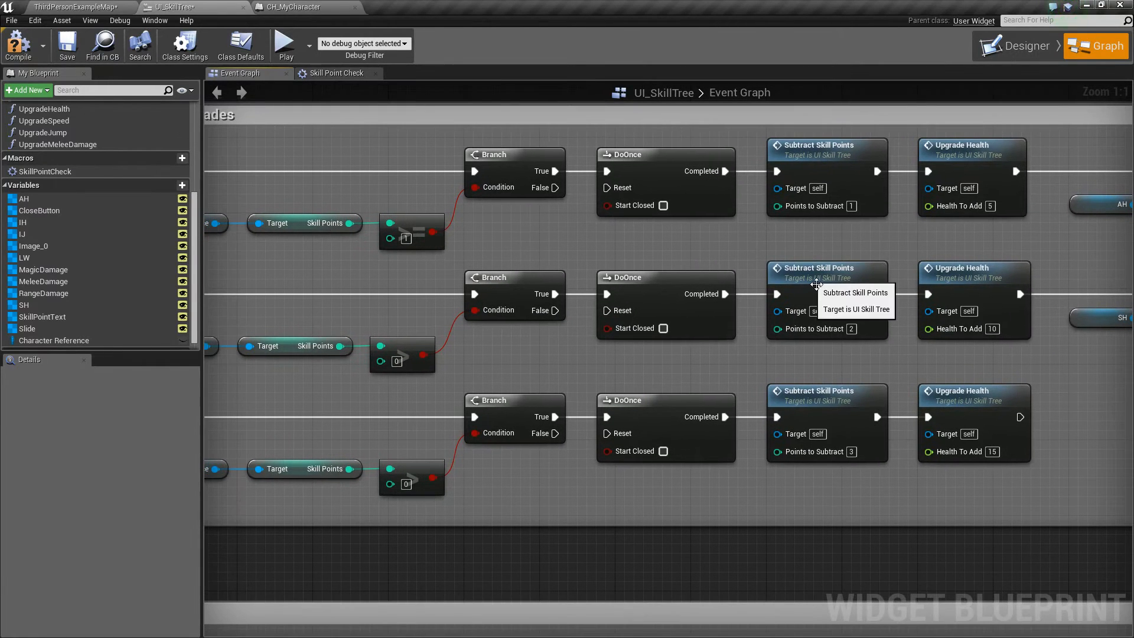
click(397, 362)
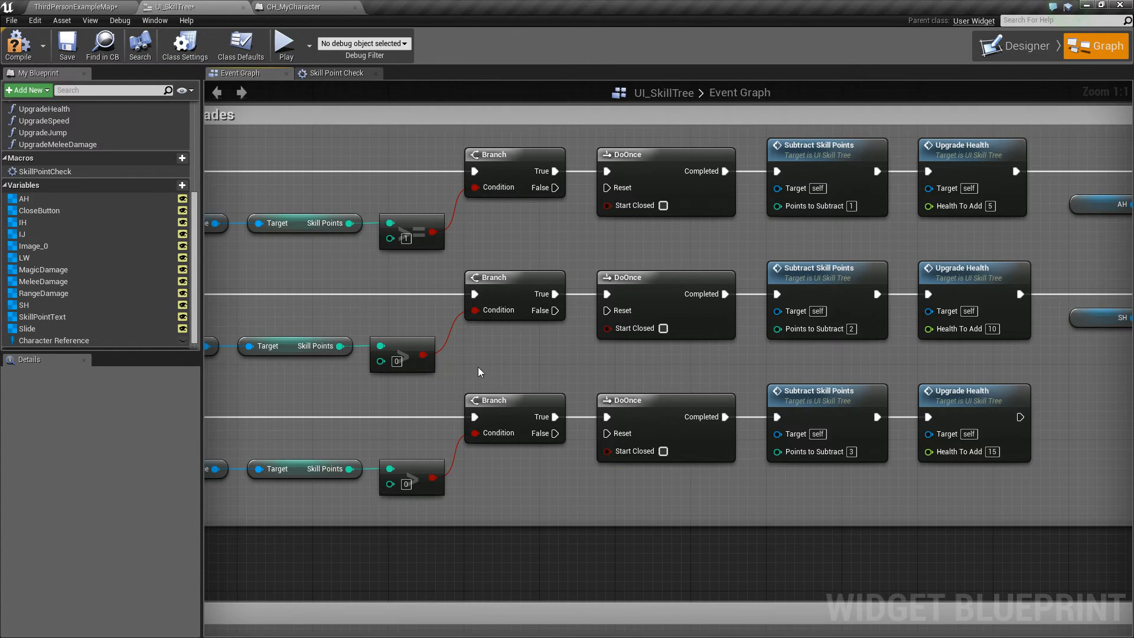
mouse_move(826, 173)
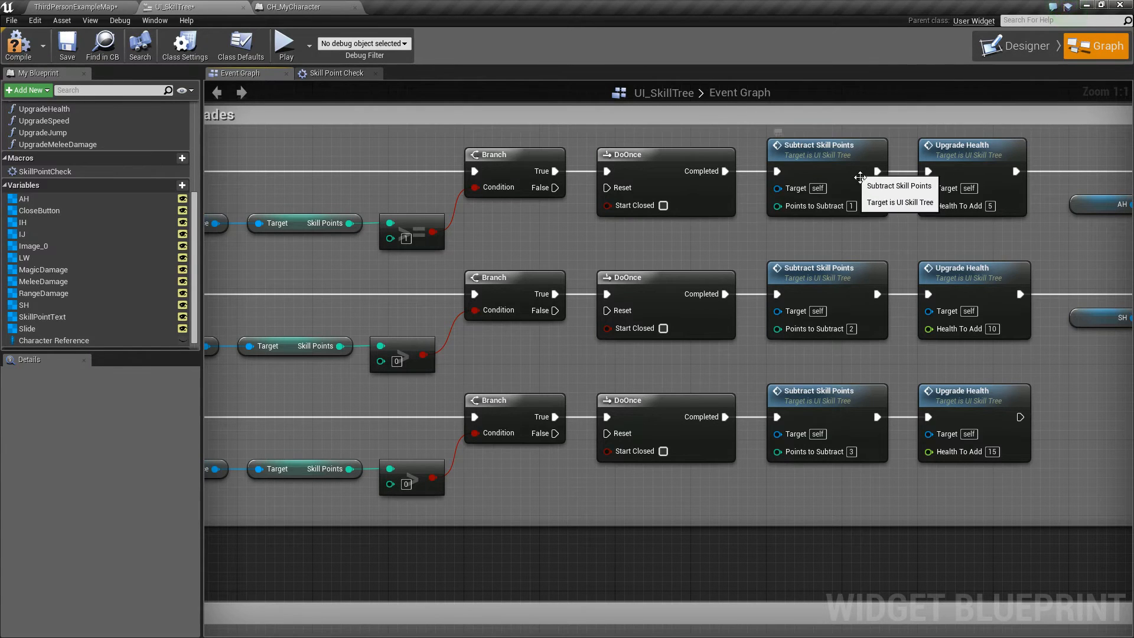
click(833, 188)
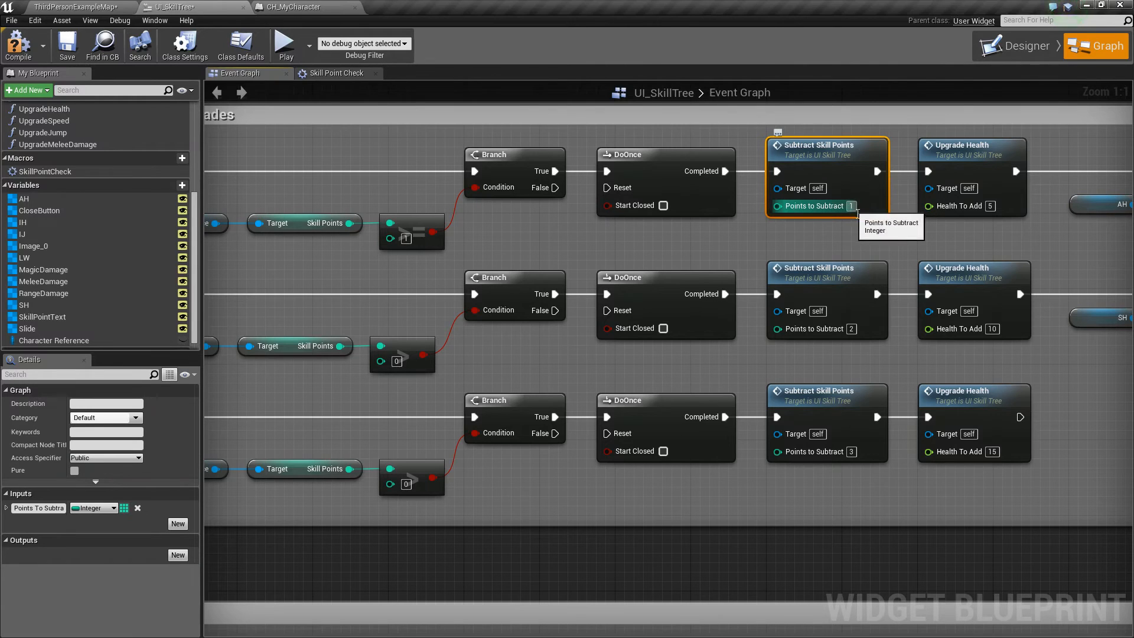
click(854, 207)
text(1)
key(Return)
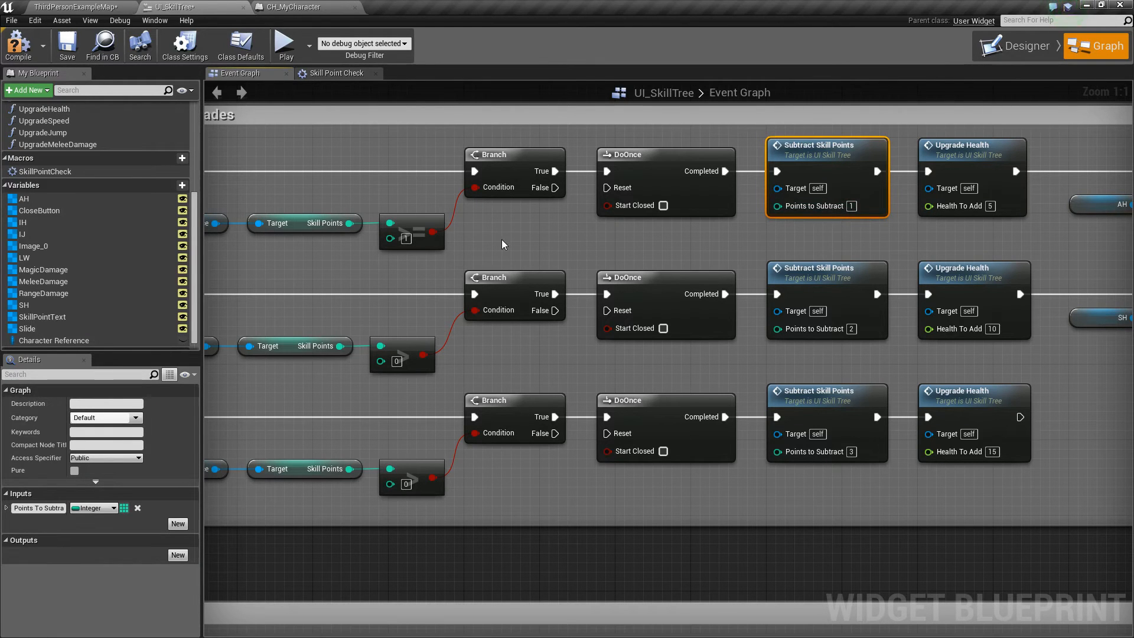
Review the first row's nodes, then switch to the Designer view of the skill buttons
right_drag(502, 239, 534, 232)
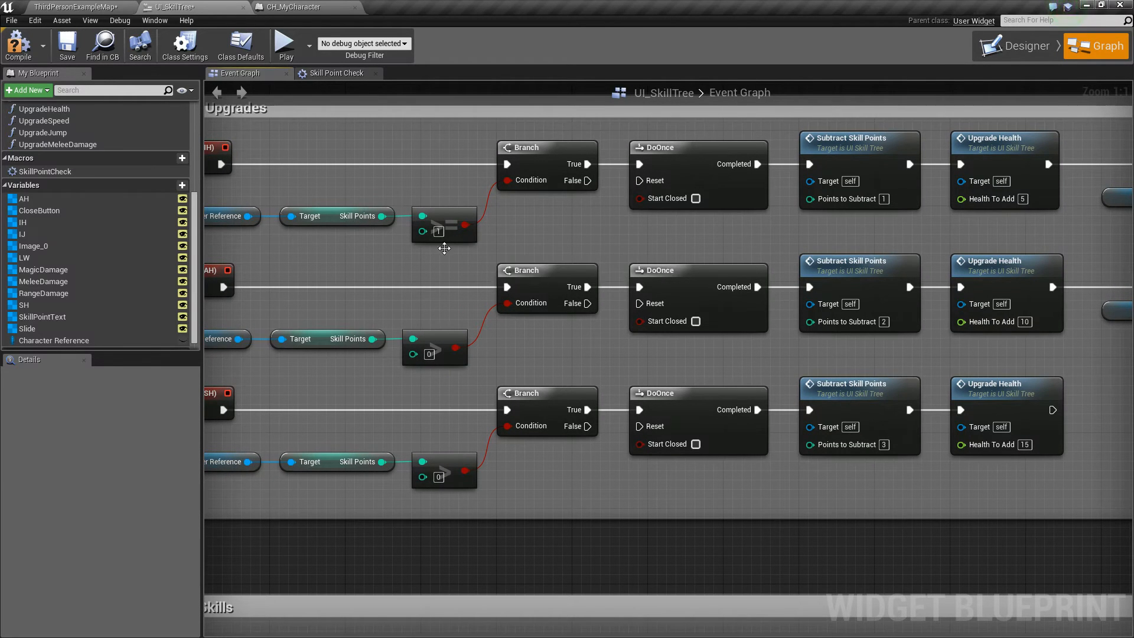
click(454, 226)
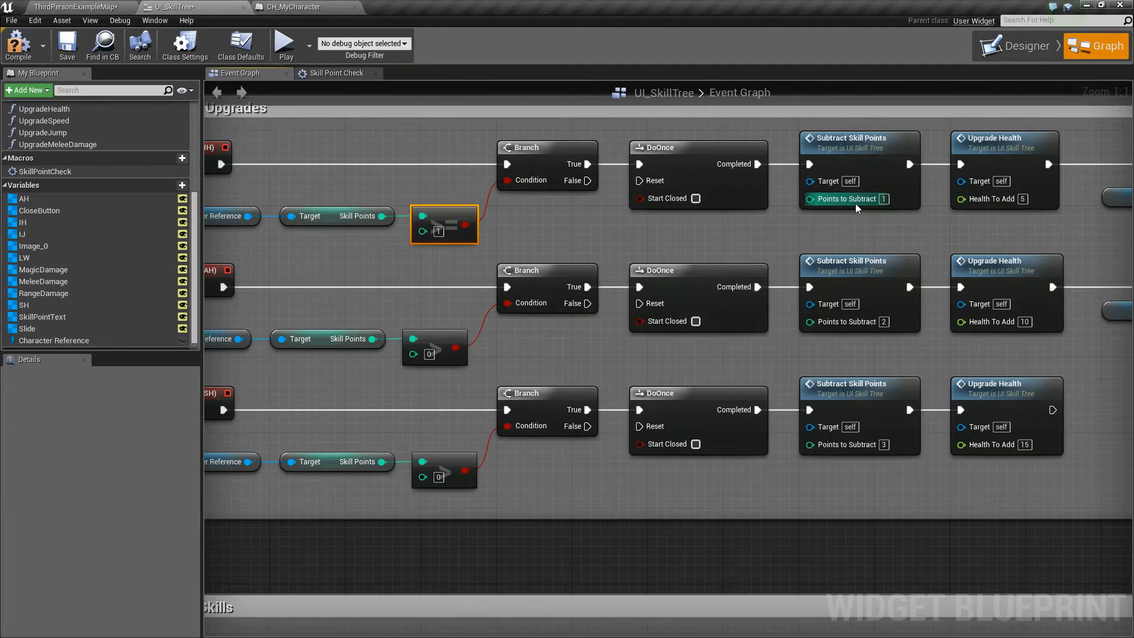
mouse_move(877, 236)
right_down()
mouse_move(834, 198)
mouse_move(836, 222)
right_up()
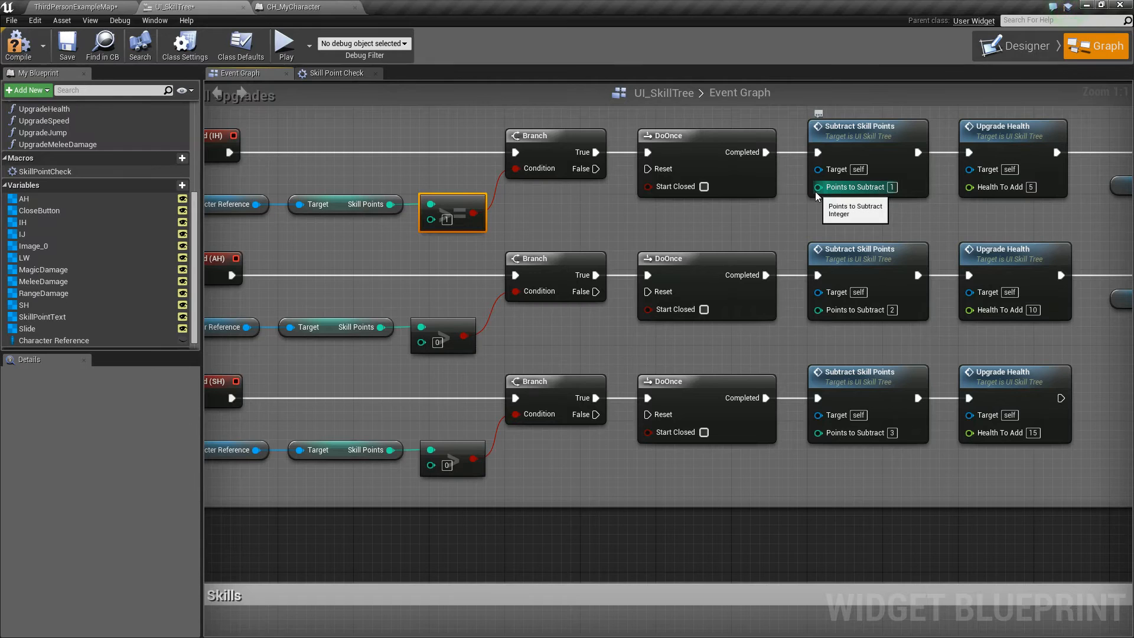
click(1015, 45)
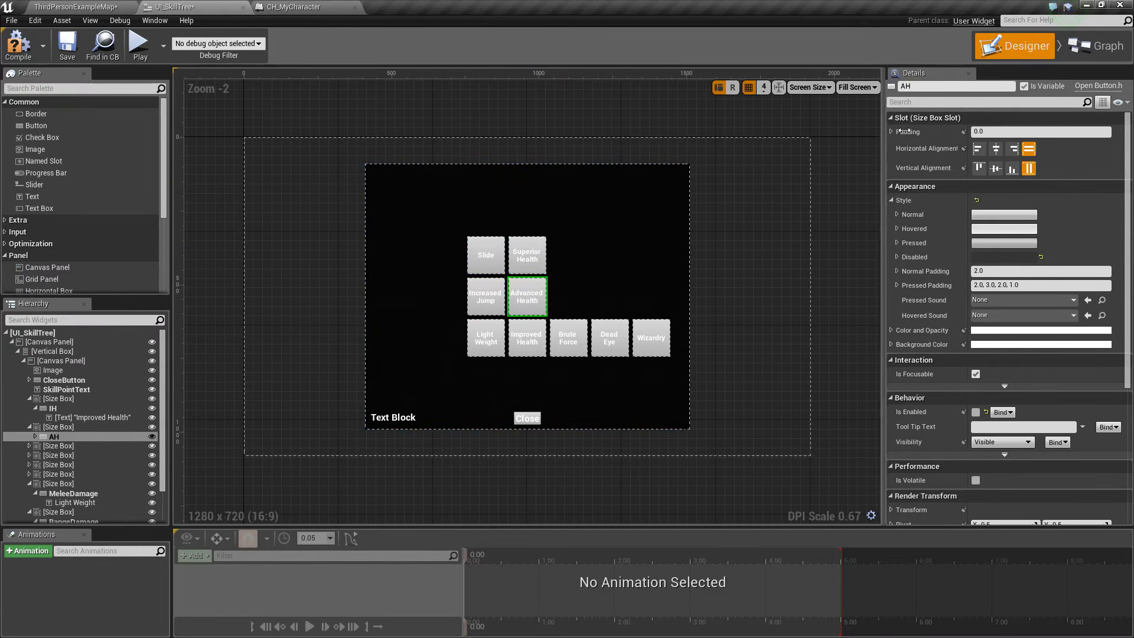
click(1082, 51)
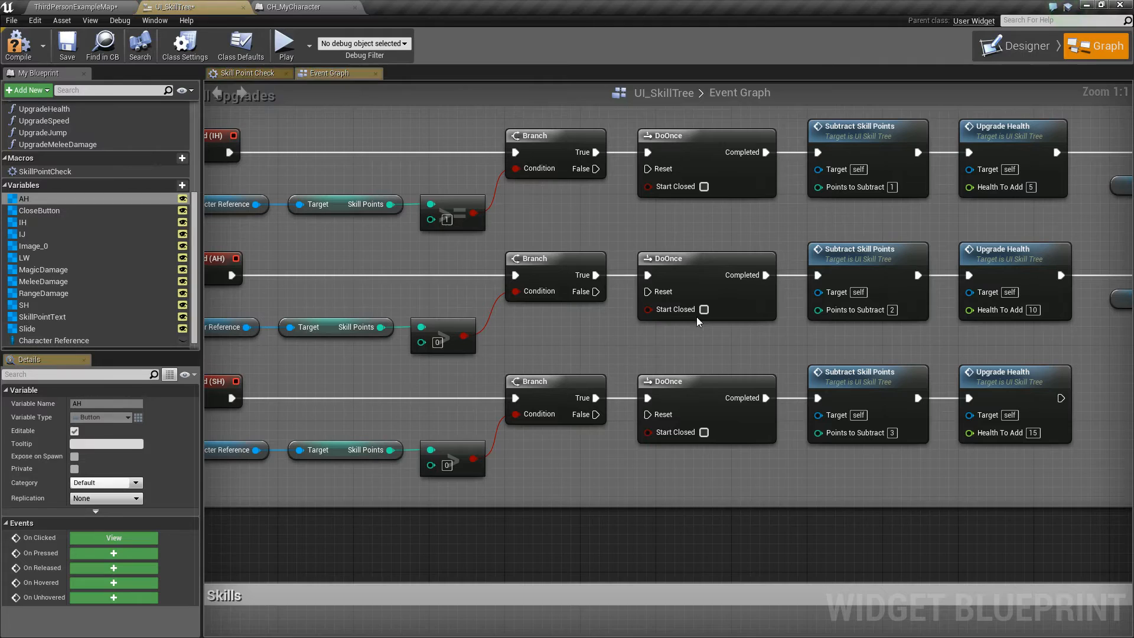
right_drag(692, 350, 671, 329)
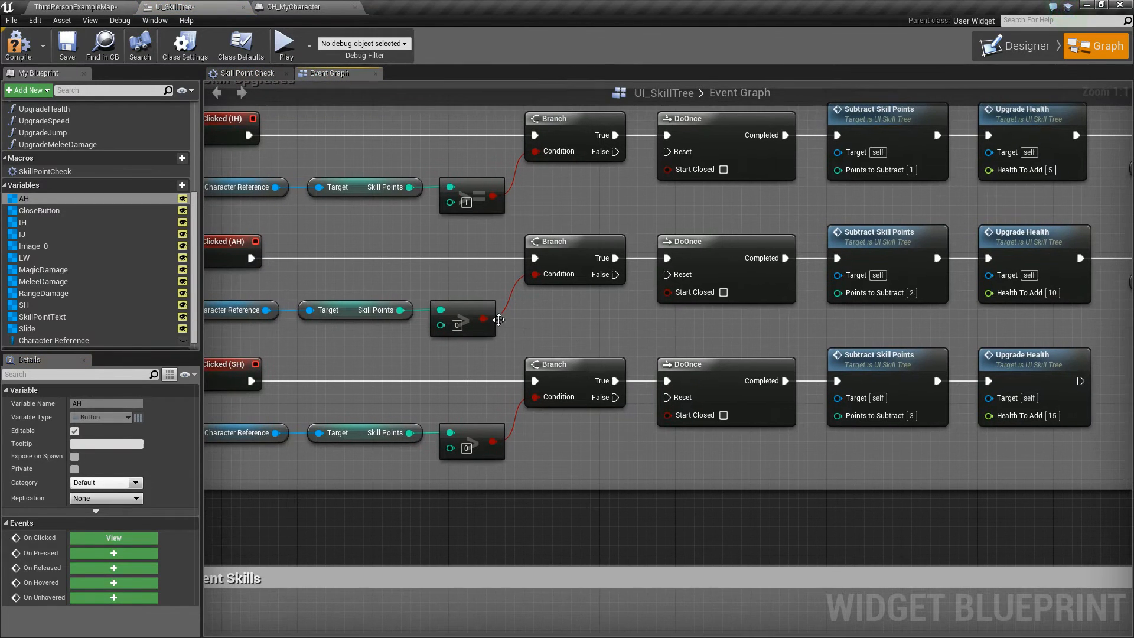
drag(488, 319, 498, 319)
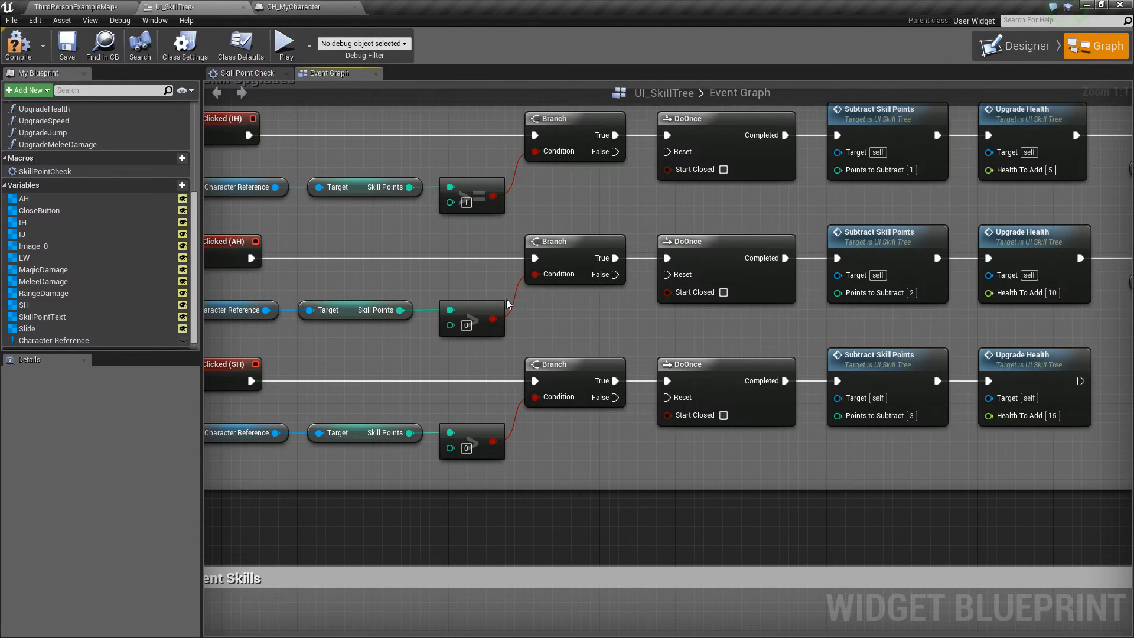
right_drag(857, 323, 848, 332)
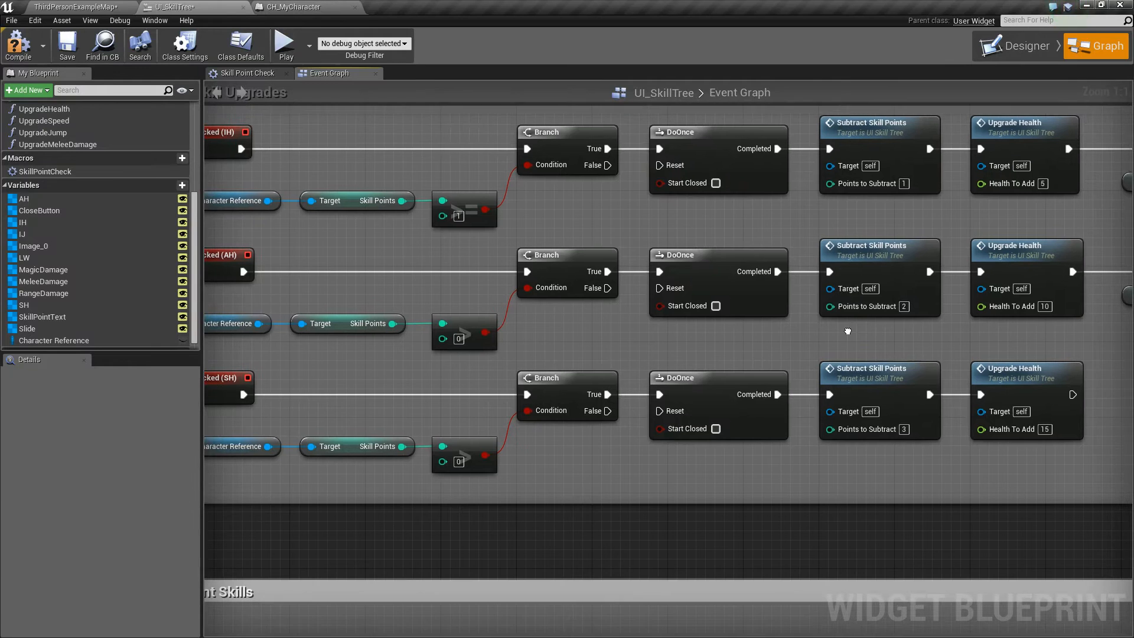
drag(480, 171, 465, 241)
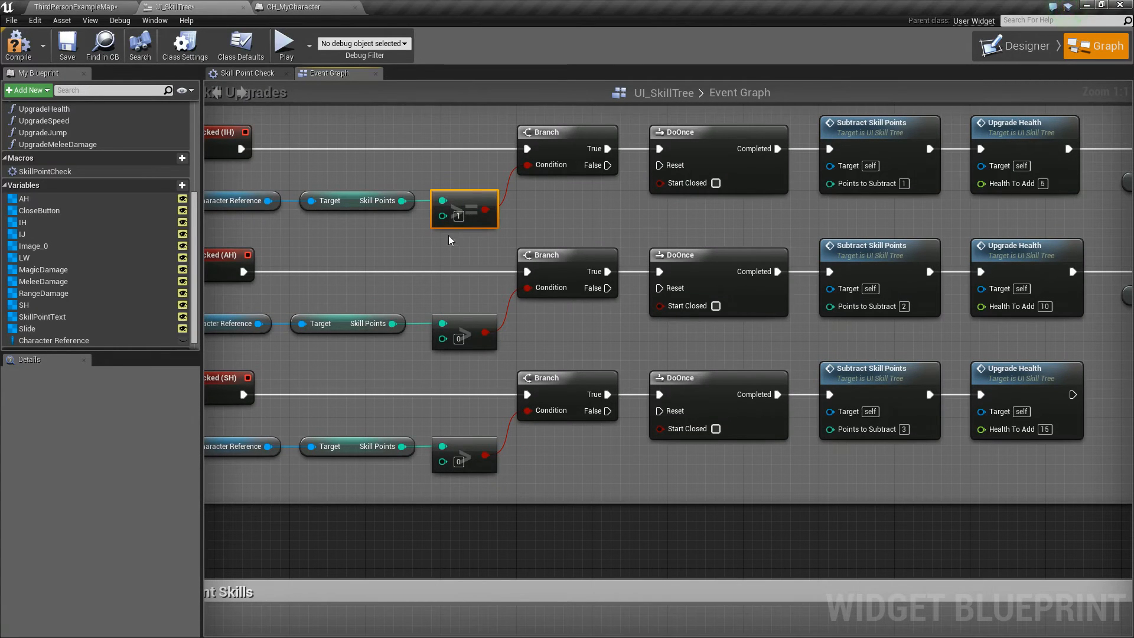
key(Delete)
drag(470, 294, 436, 346)
key(ctrl+w)
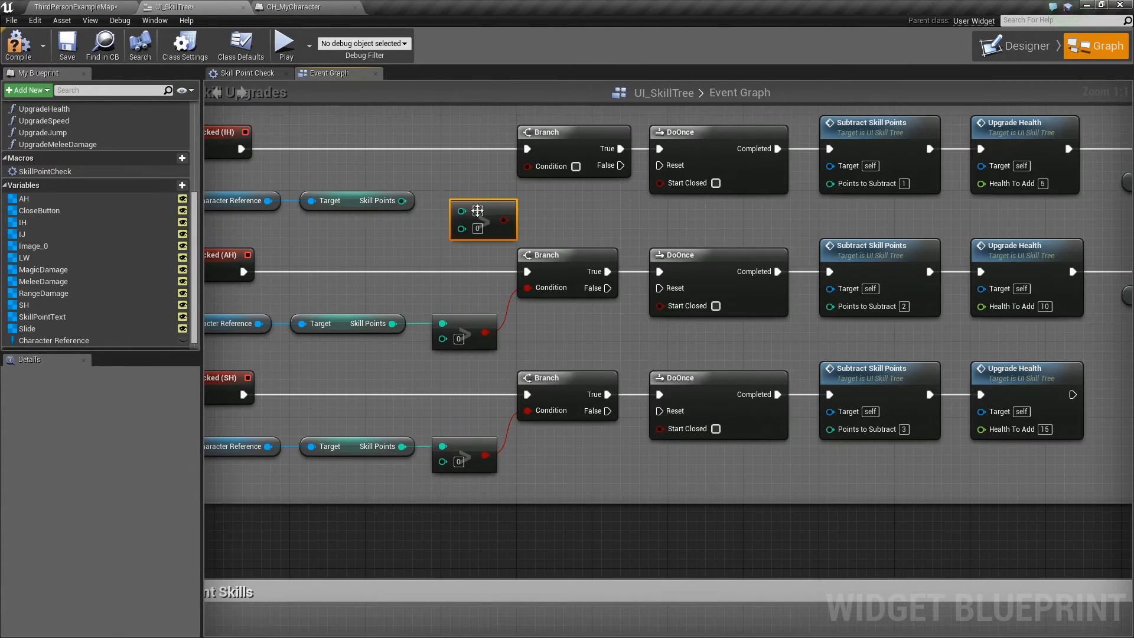
mouse_move(483, 221)
mouse_down()
mouse_move(442, 202)
mouse_move(528, 166)
mouse_up()
click(66, 44)
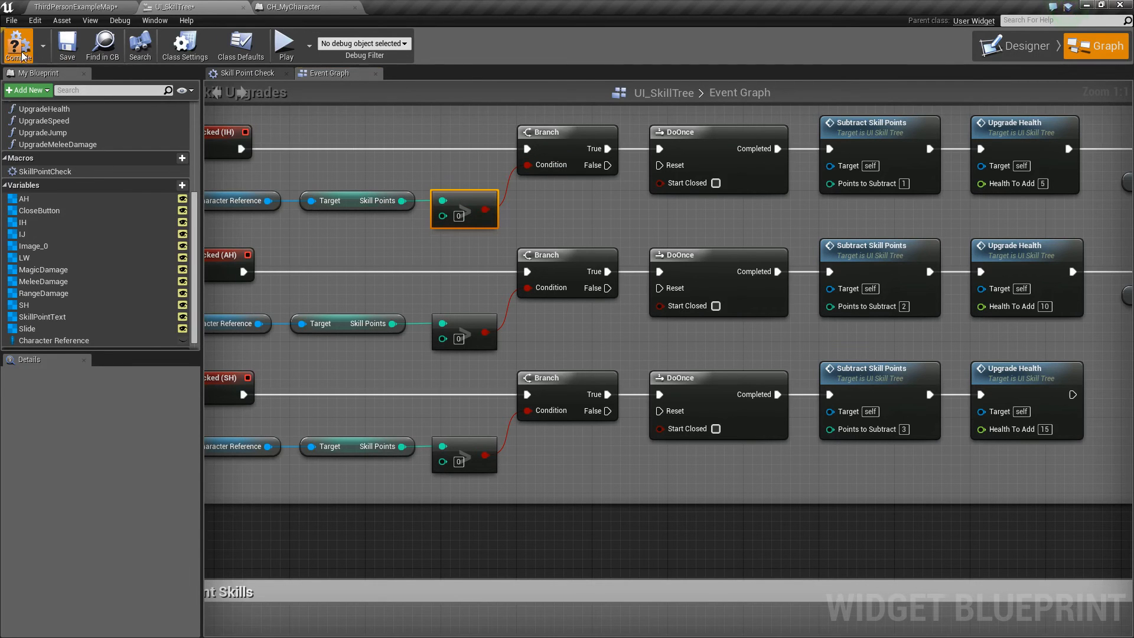
click(17, 44)
mouse_move(800, 211)
right_down()
mouse_move(809, 232)
mouse_move(860, 240)
right_up()
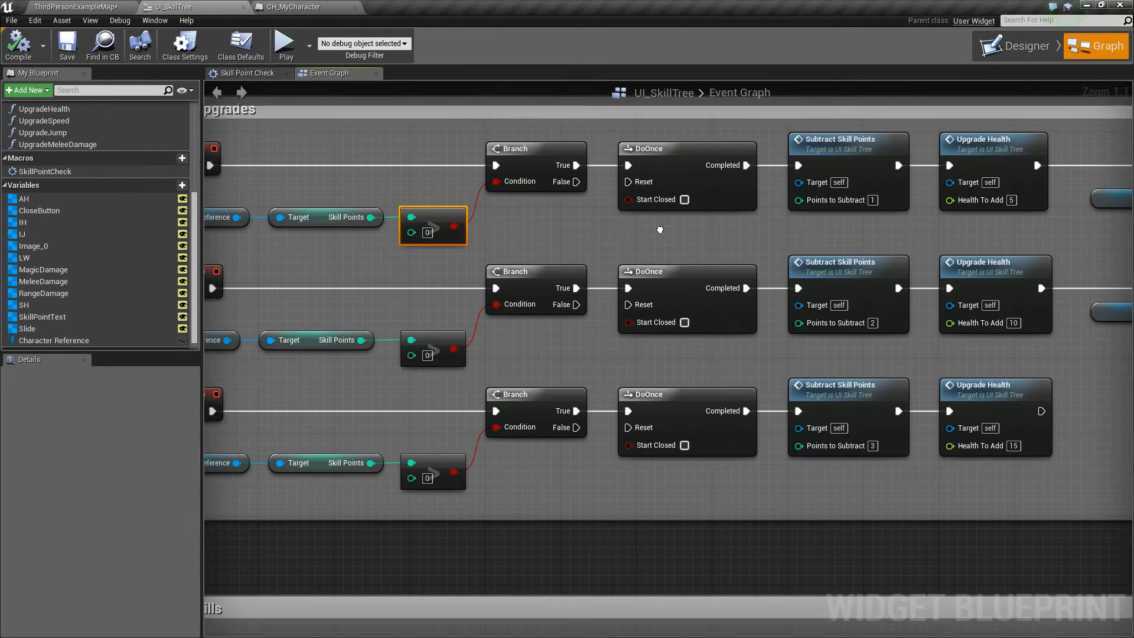
right_drag(700, 235, 710, 238)
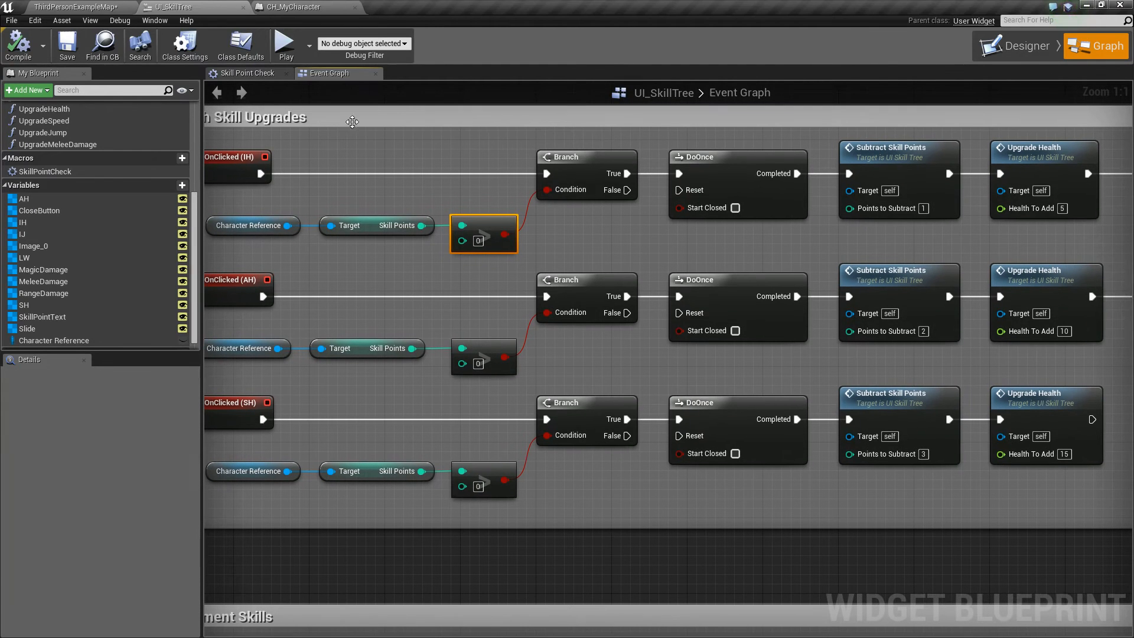
click(286, 42)
key(Tab)
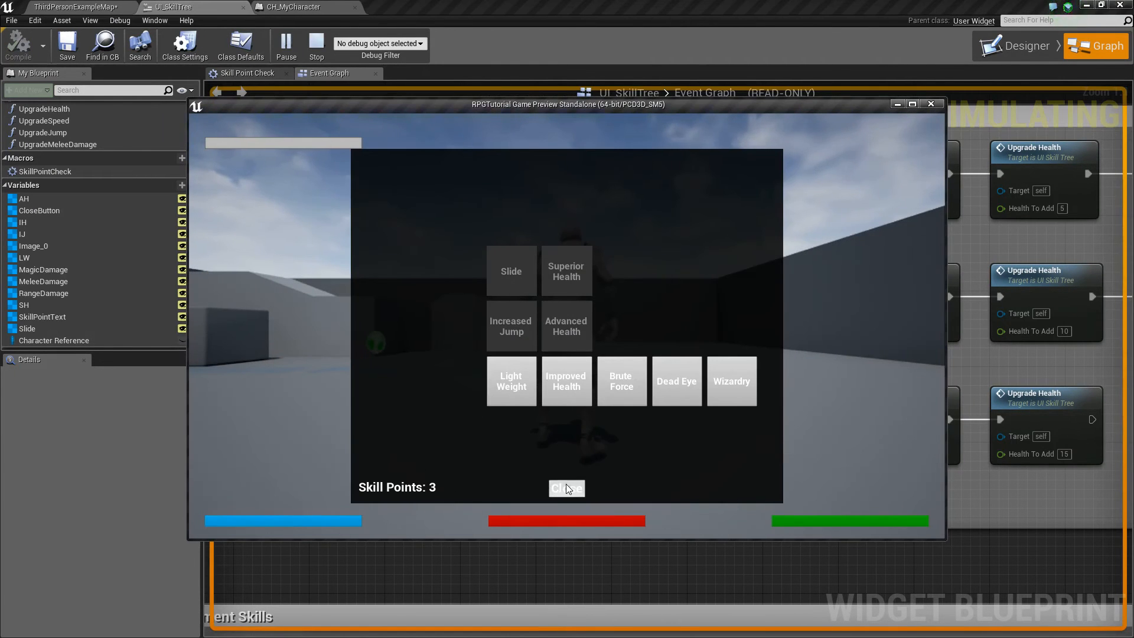
click(572, 396)
click(577, 328)
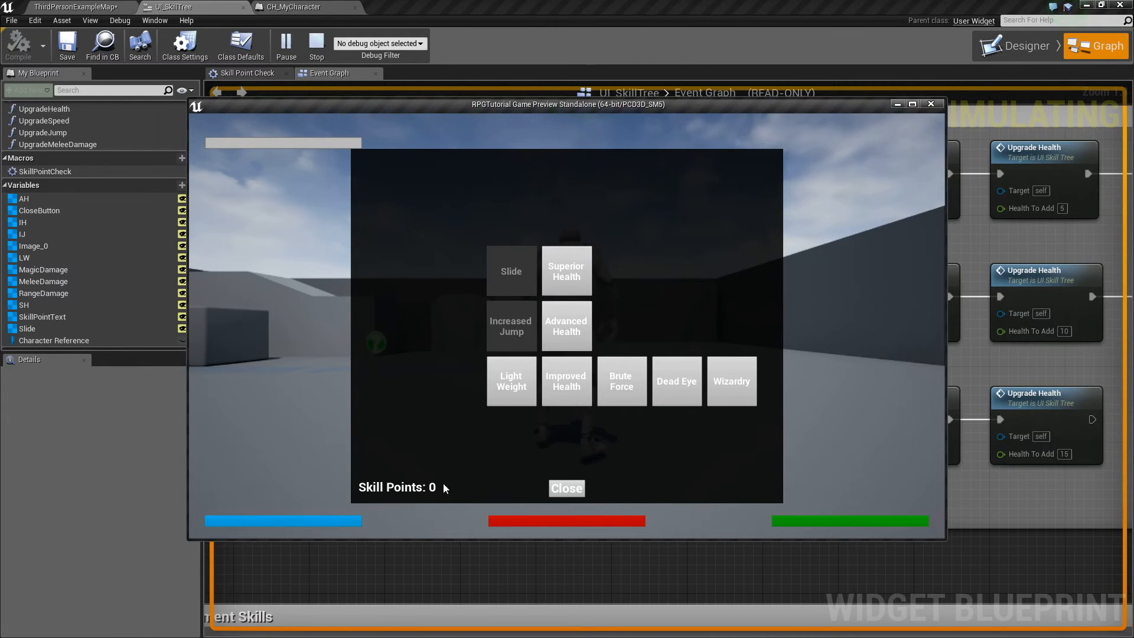
click(574, 490)
key(Escape)
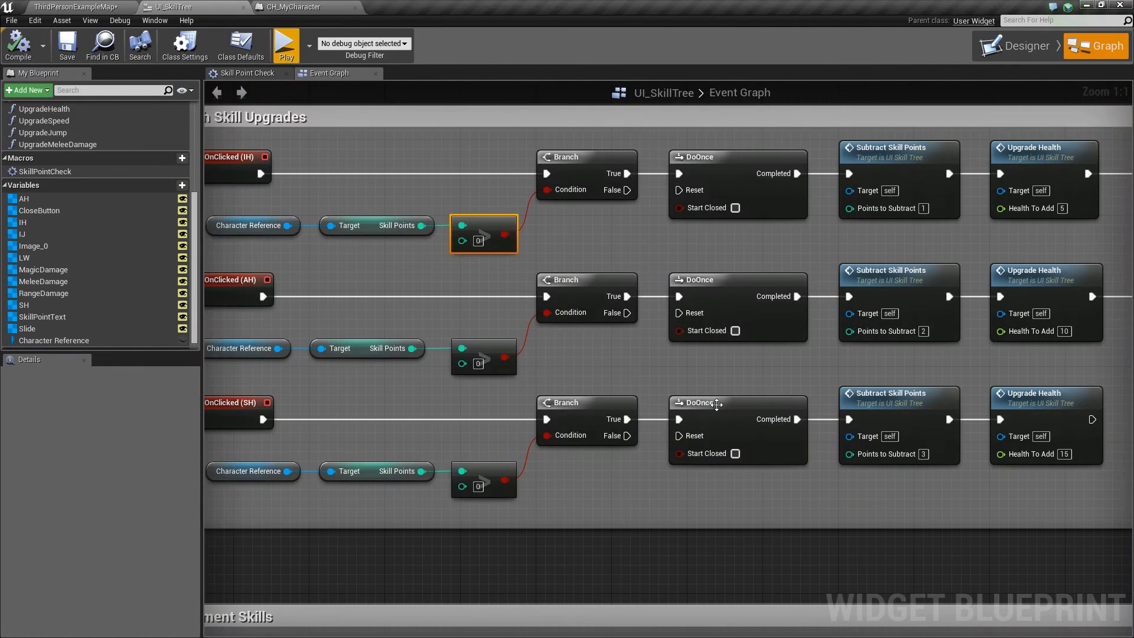
Compile and play-test the skill tree, buying Improved and Advanced Health
right_drag(716, 405, 686, 407)
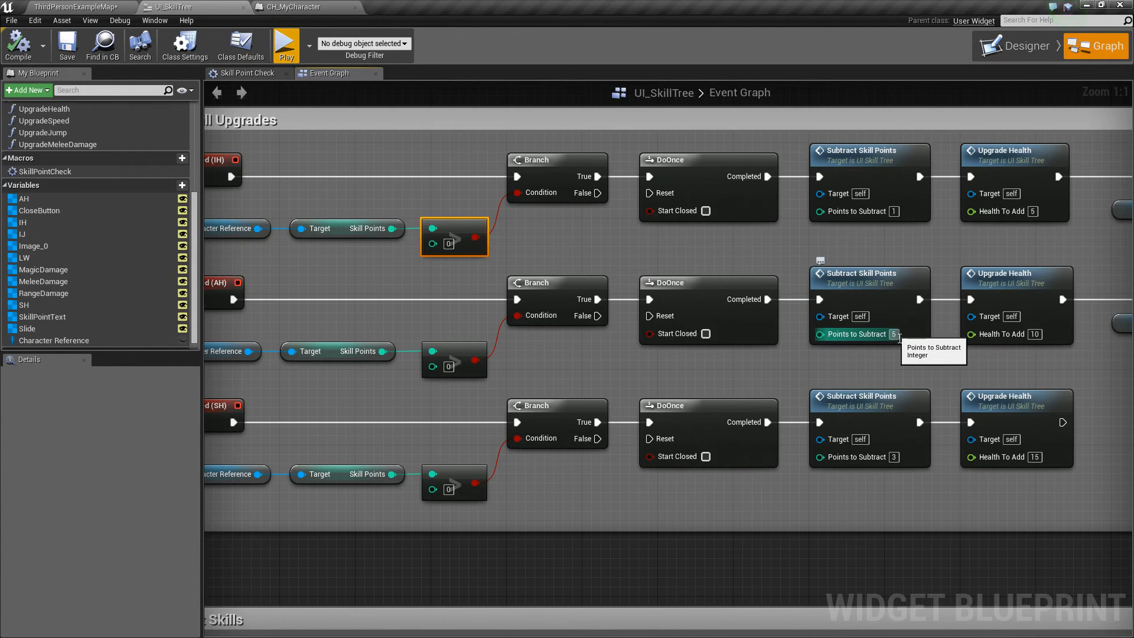
right_drag(549, 365, 581, 366)
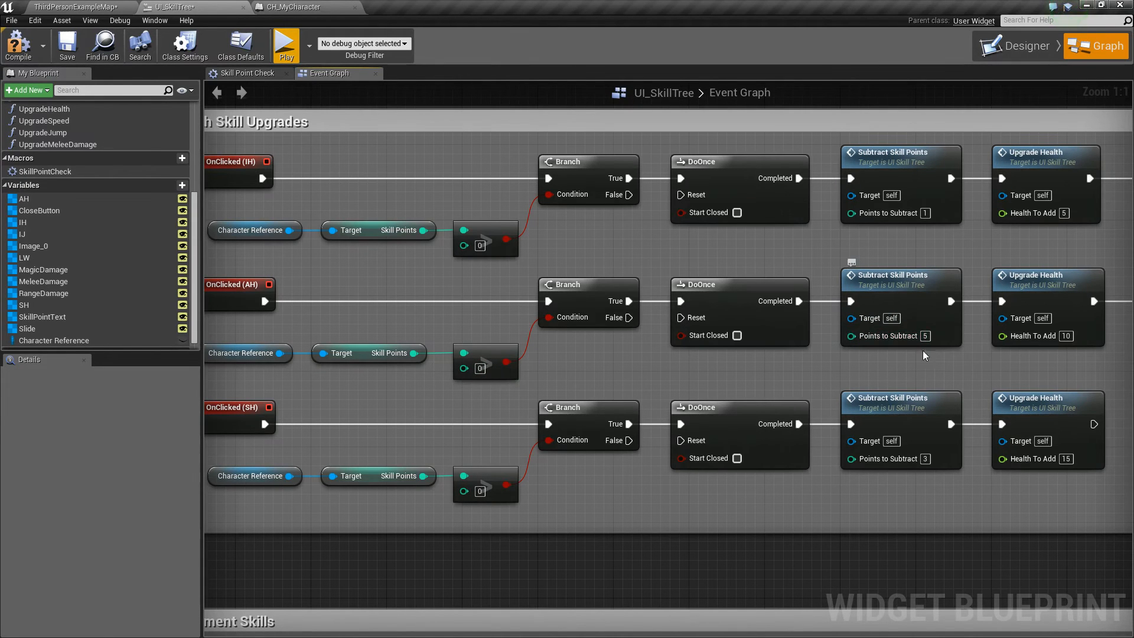
click(18, 45)
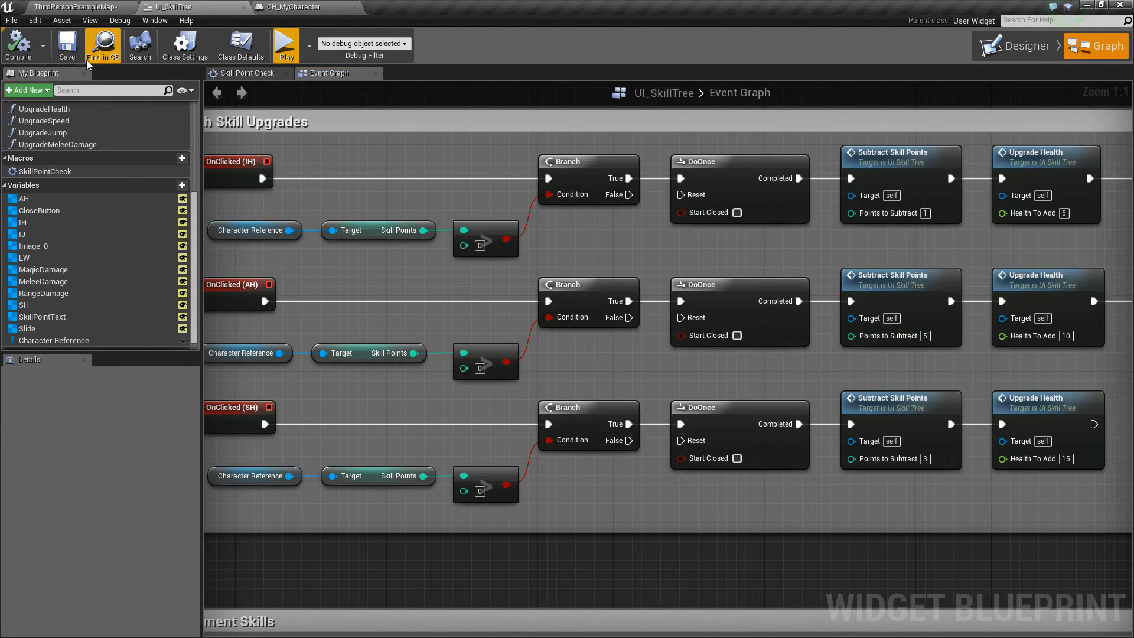
click(286, 44)
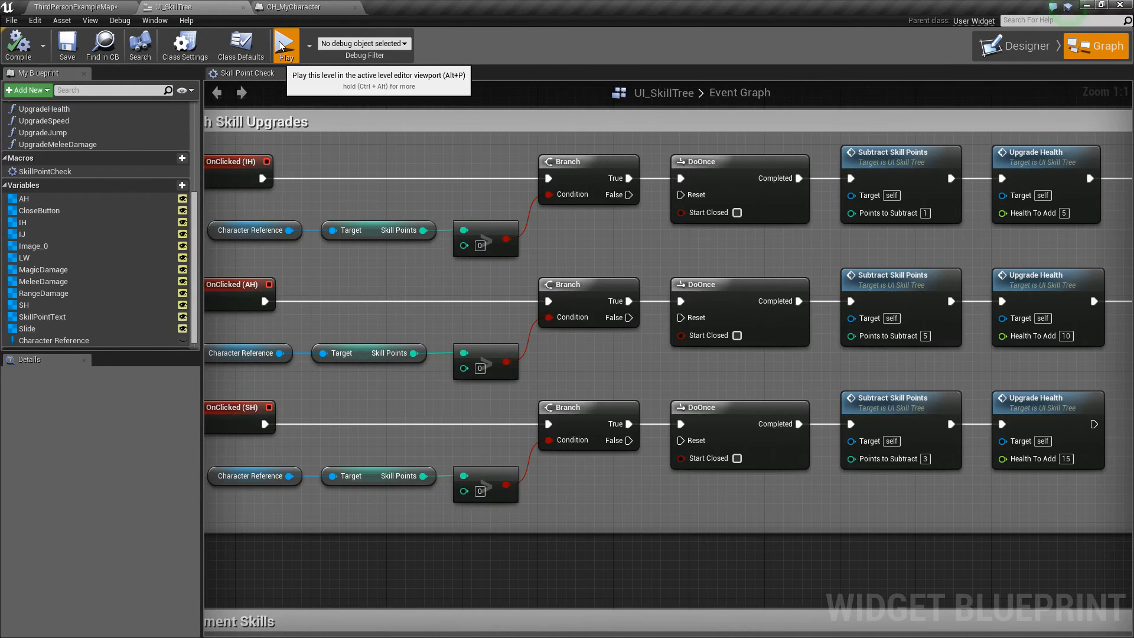
key(Tab)
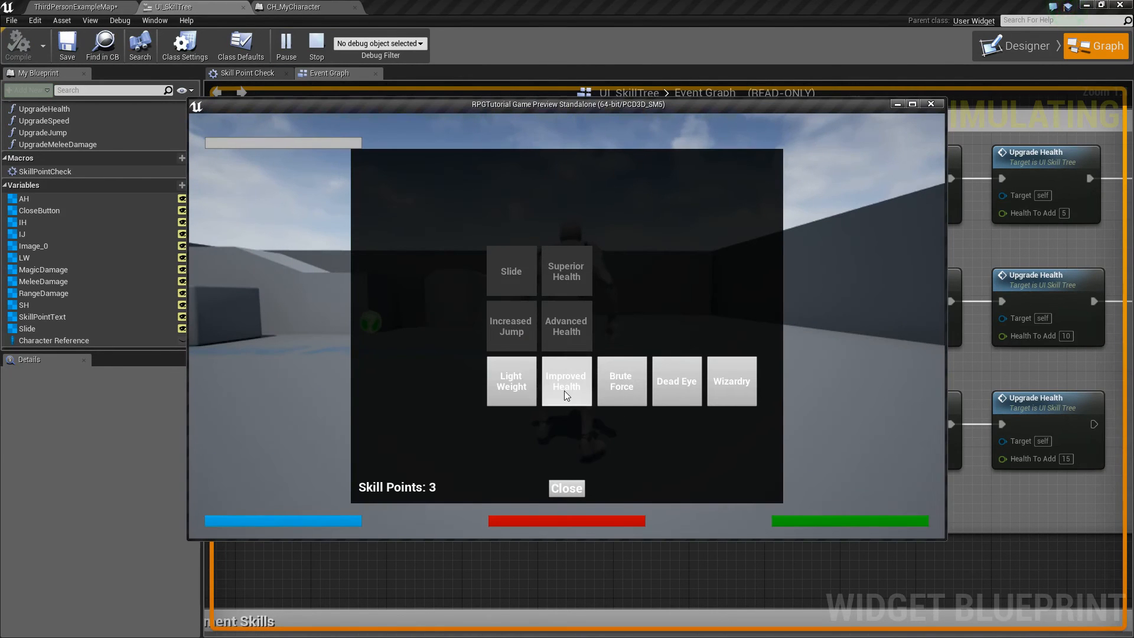
click(565, 390)
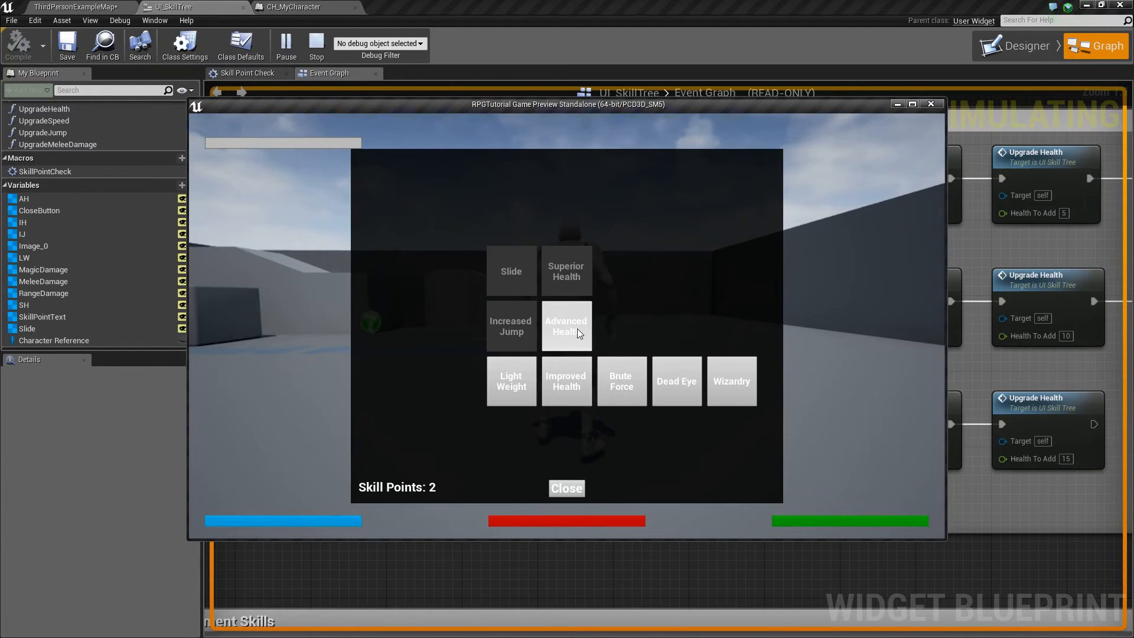
click(578, 333)
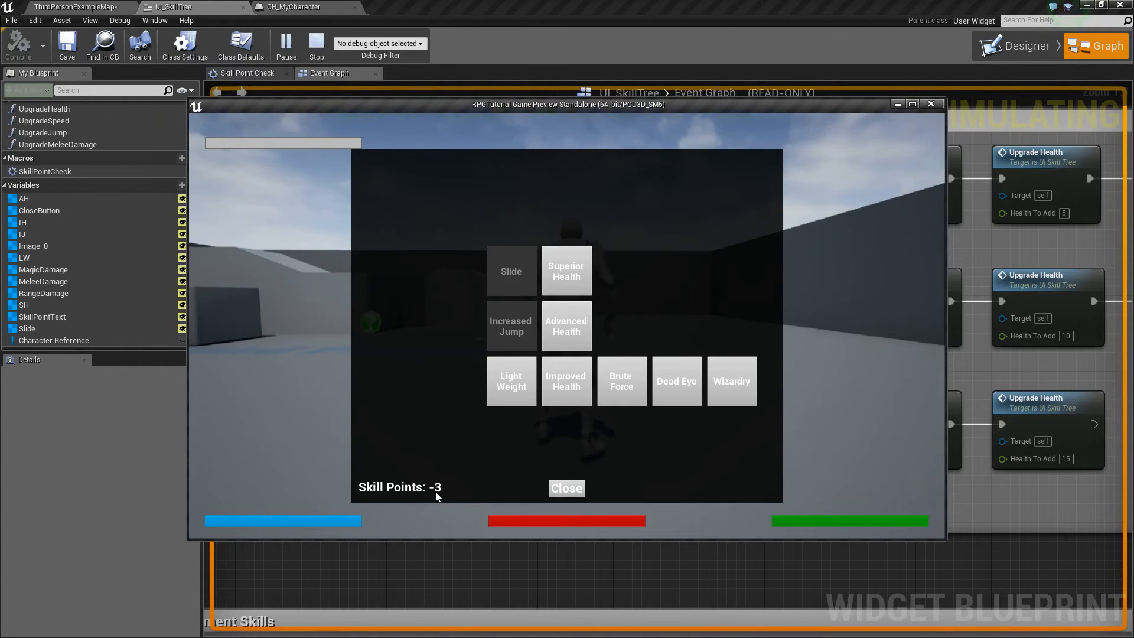
click(572, 492)
key(Escape)
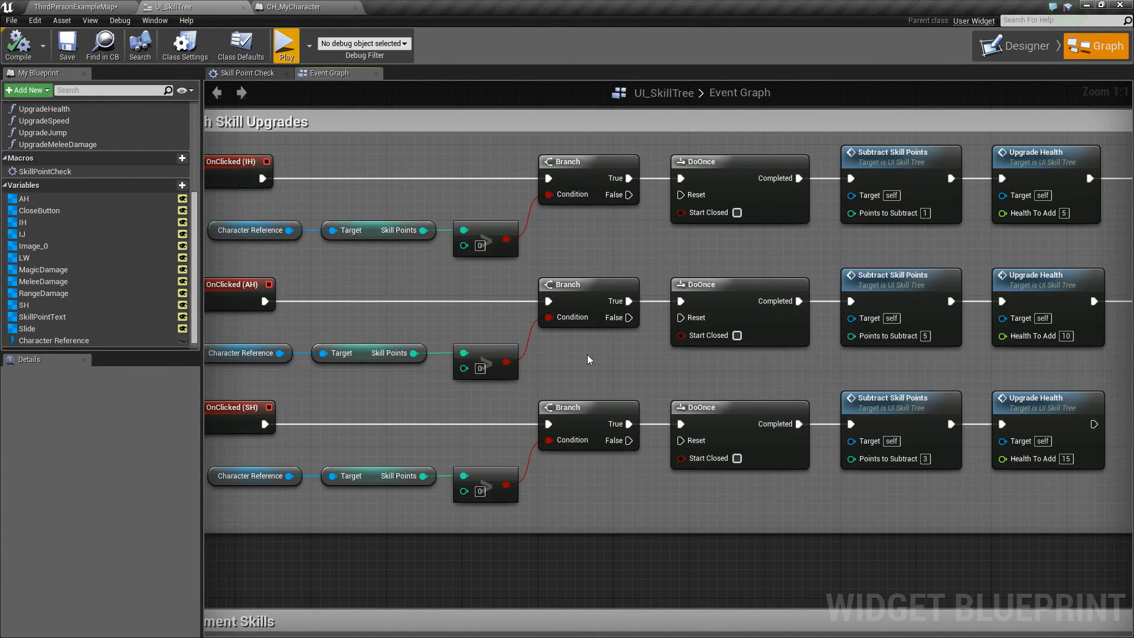
Delete the three old Skill Points comparison nodes and start a wire from Skill Points
right_drag(588, 360, 583, 391)
click(484, 266)
ctrl+click(483, 390)
ctrl+click(483, 514)
key(Delete)
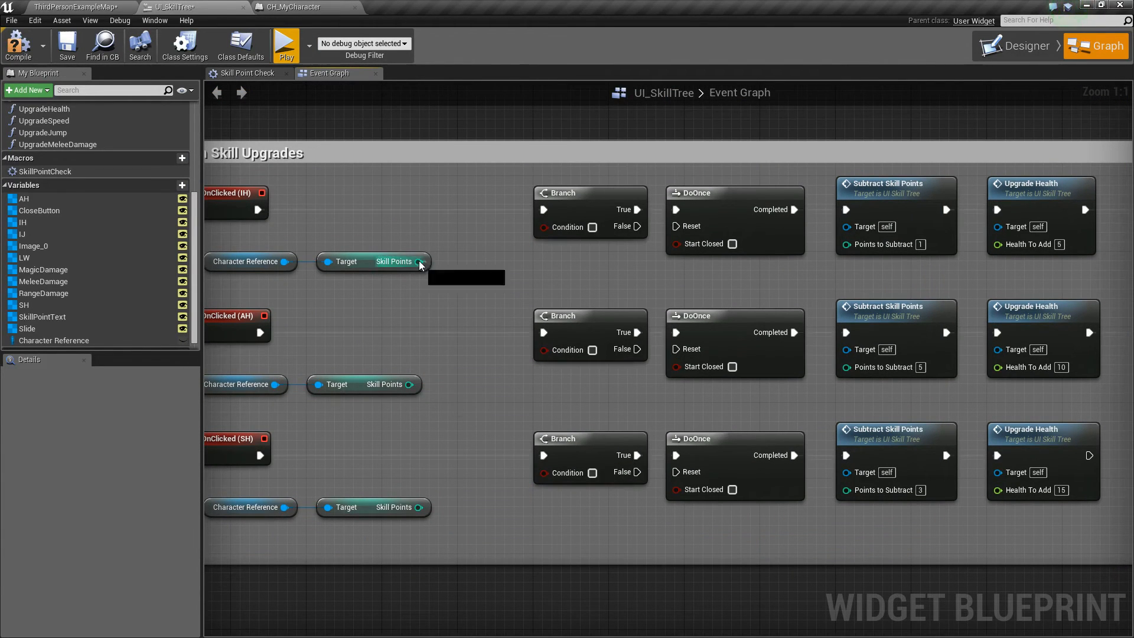
drag(419, 261, 443, 262)
text(<)
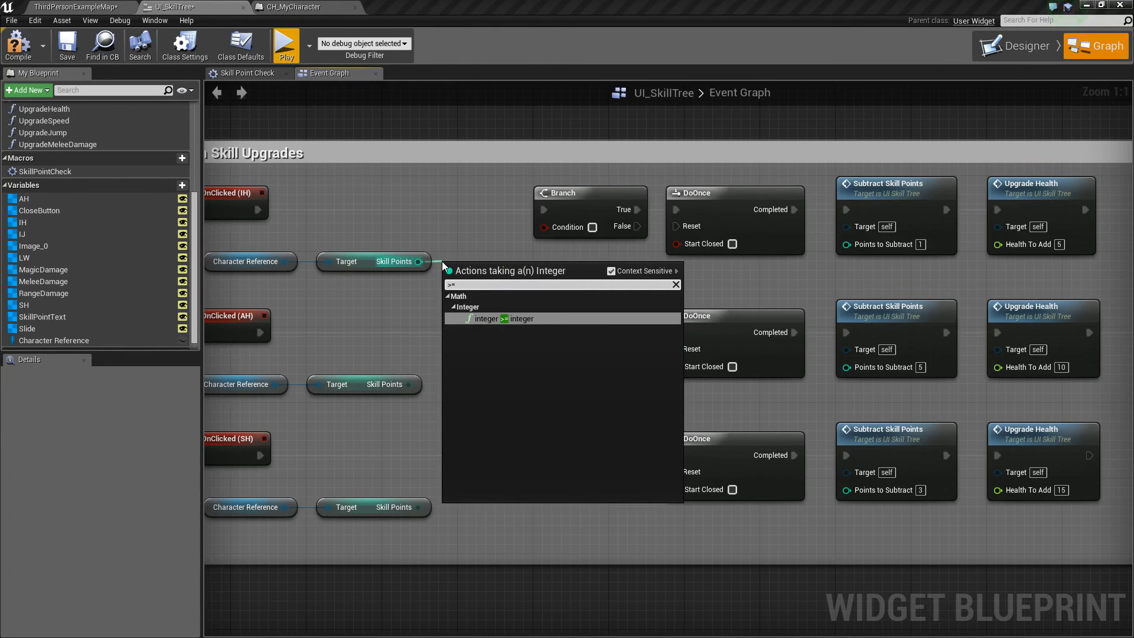
Place integer >= nodes on the IH, AH and SH Skill Points pins, each wired to its Branch condition
key(Return)
drag(489, 270, 540, 228)
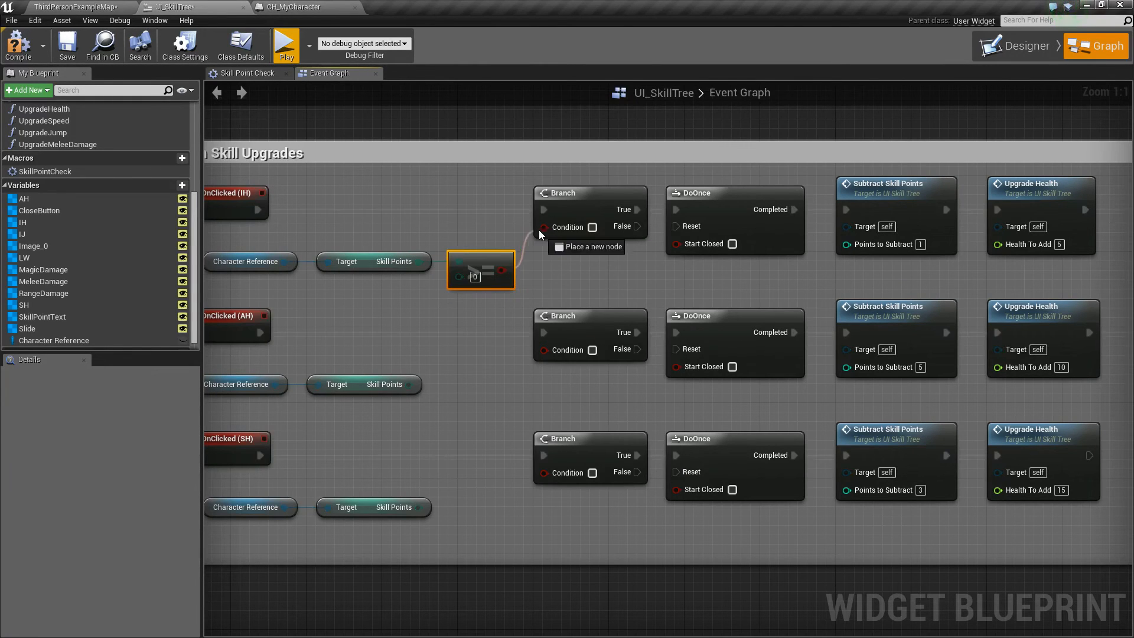
key(ctrl+w)
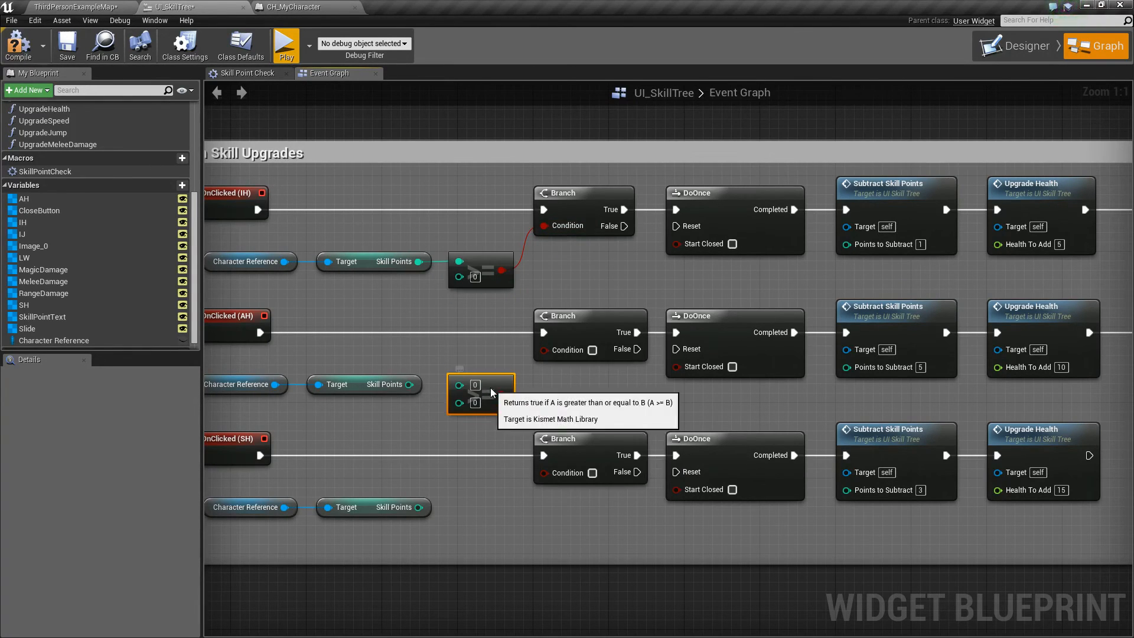
mouse_move(409, 384)
mouse_down()
mouse_move(458, 388)
mouse_move(543, 349)
mouse_up()
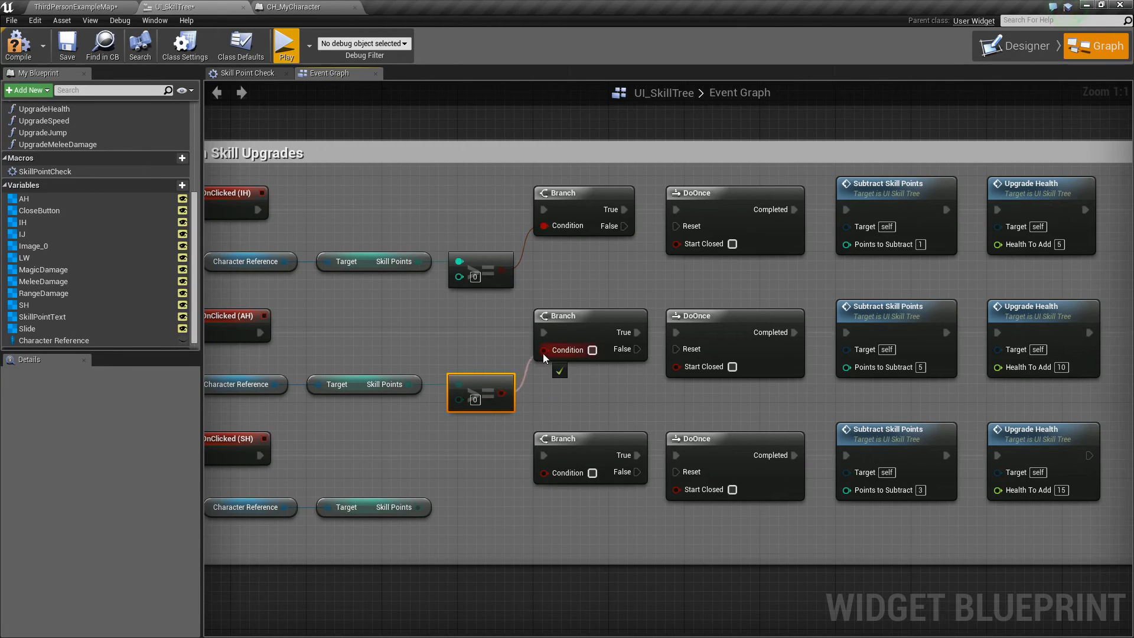
key(ctrl+w)
mouse_move(488, 488)
mouse_down()
mouse_move(477, 508)
mouse_move(460, 500)
mouse_move(544, 479)
mouse_up()
click(543, 473)
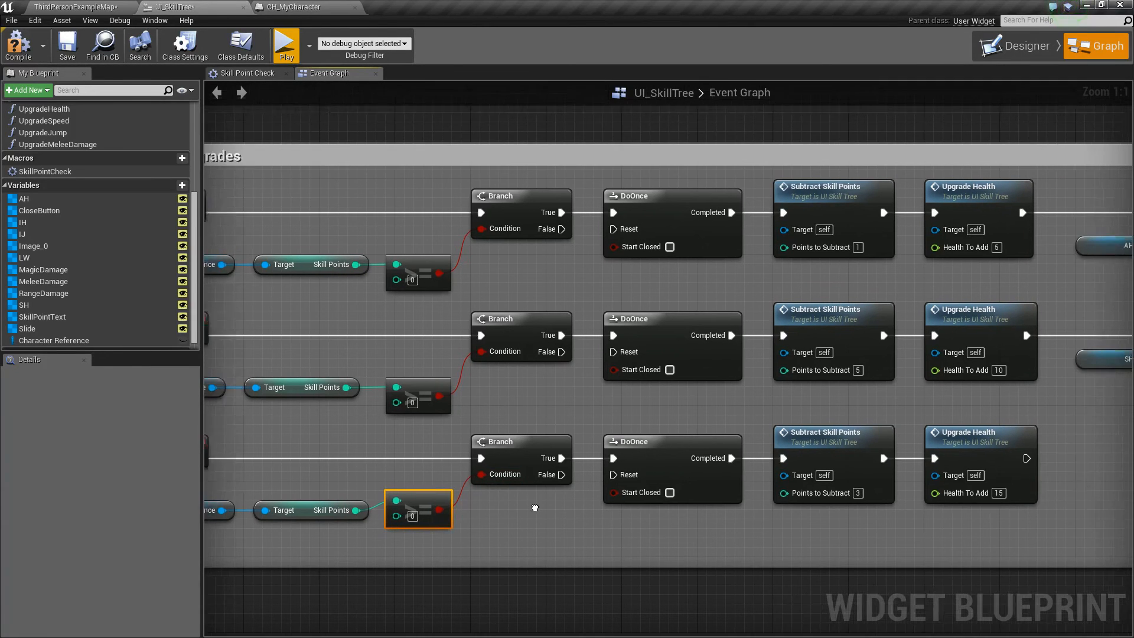
mouse_move(596, 507)
right_down()
mouse_move(436, 502)
mouse_move(505, 490)
right_up()
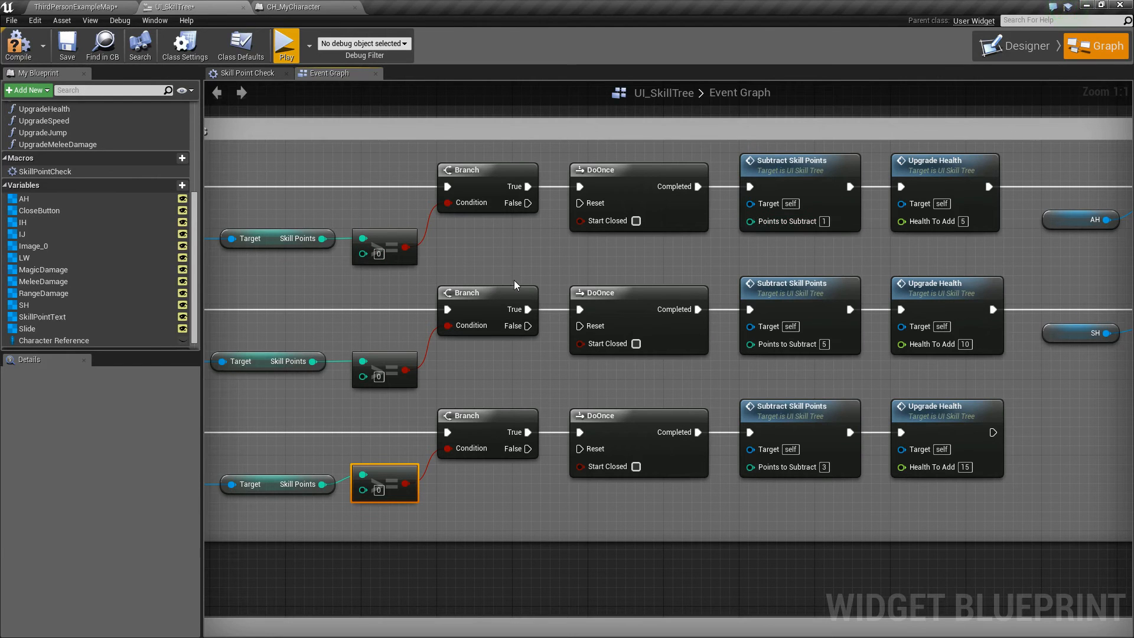
Set the >= thresholds to 1, 5 and 3 on the top, middle and bottom rows
click(380, 253)
text(1)
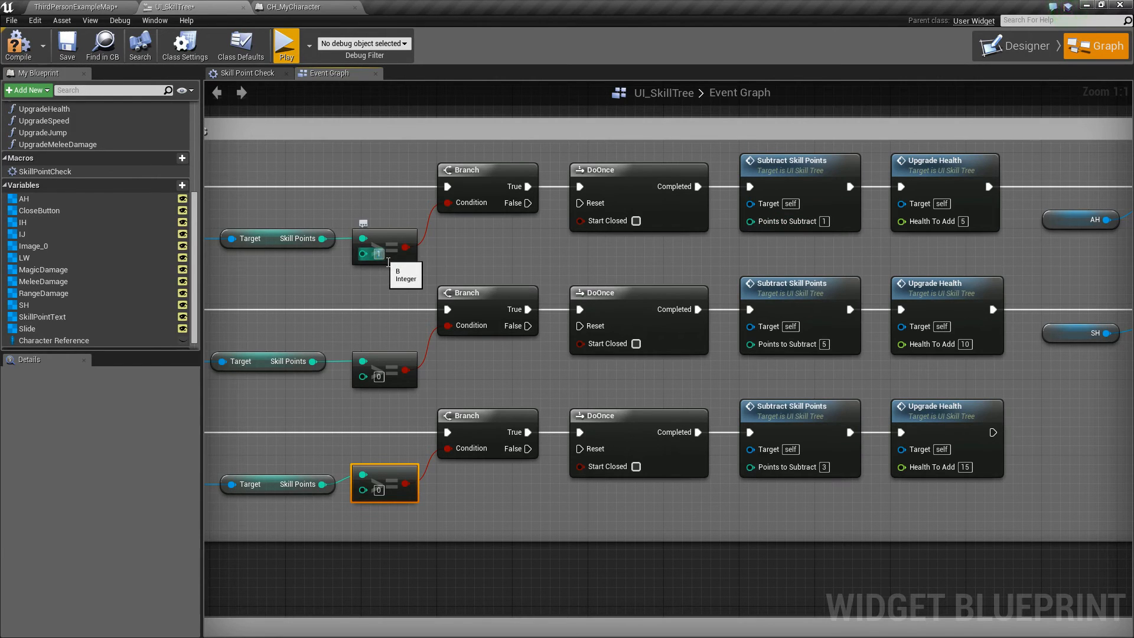
click(621, 367)
click(817, 310)
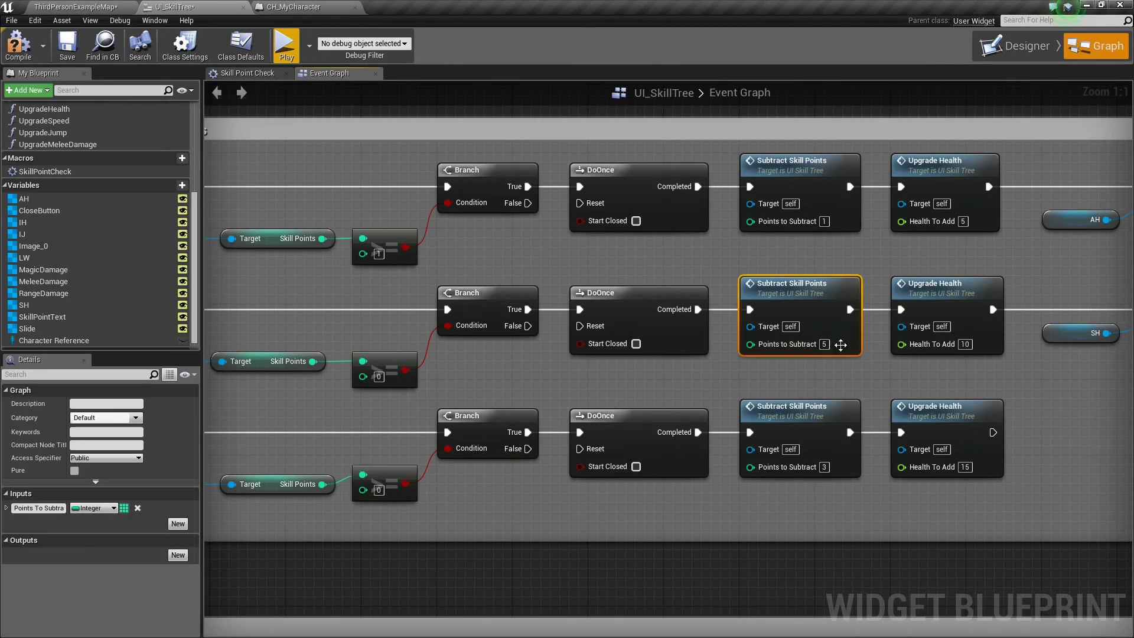
click(380, 377)
text(5)
key(Return)
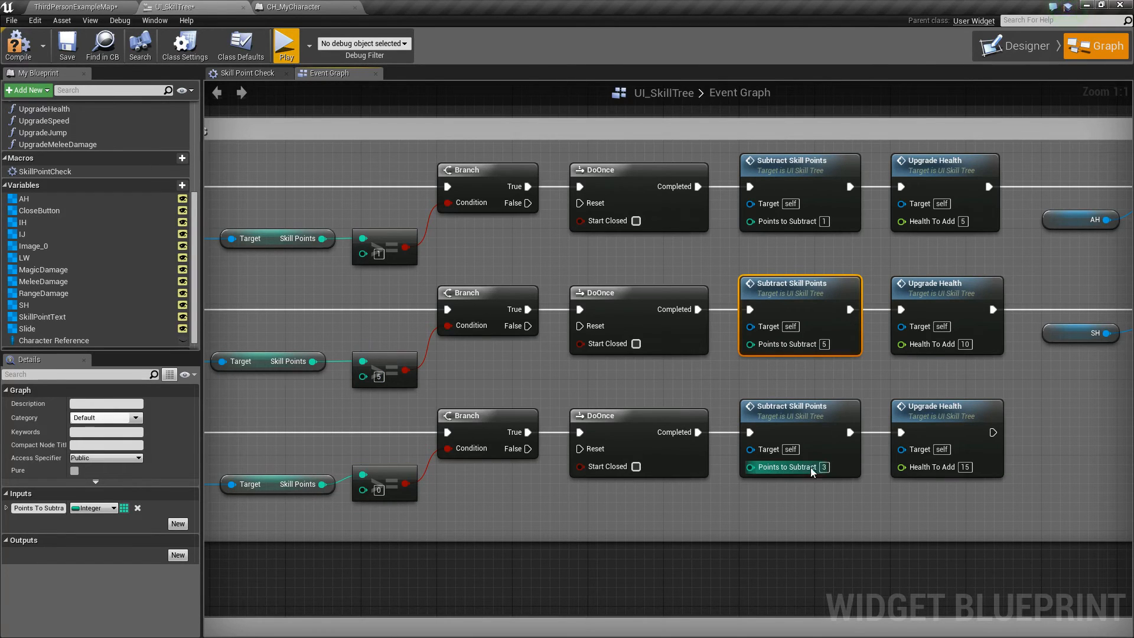
click(380, 490)
text(3)
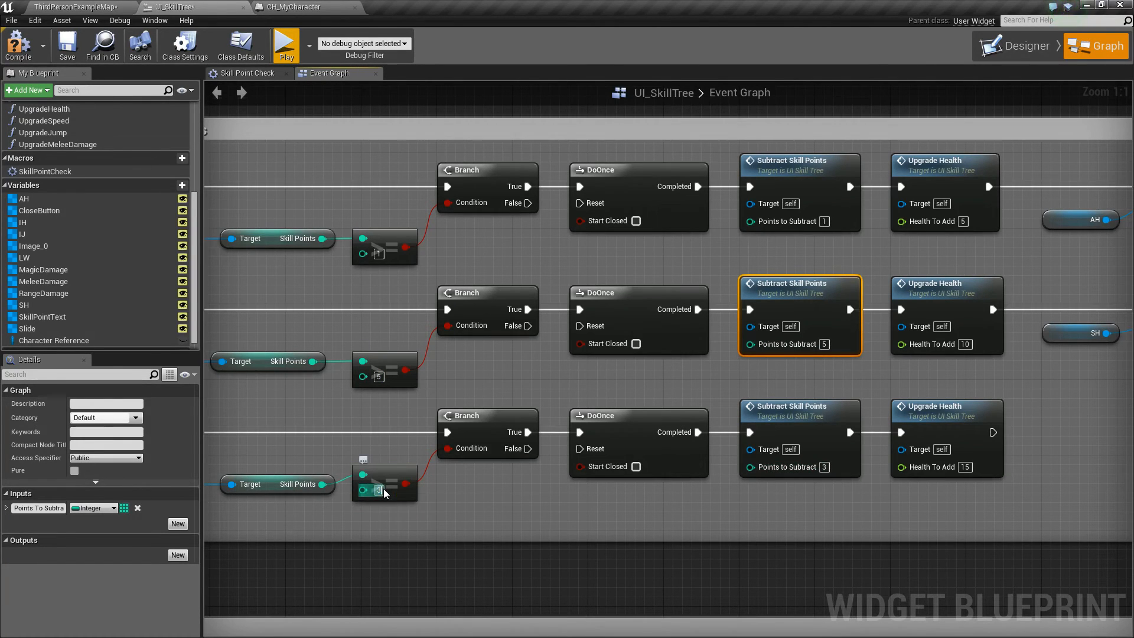
click(442, 529)
right_drag(519, 505, 537, 520)
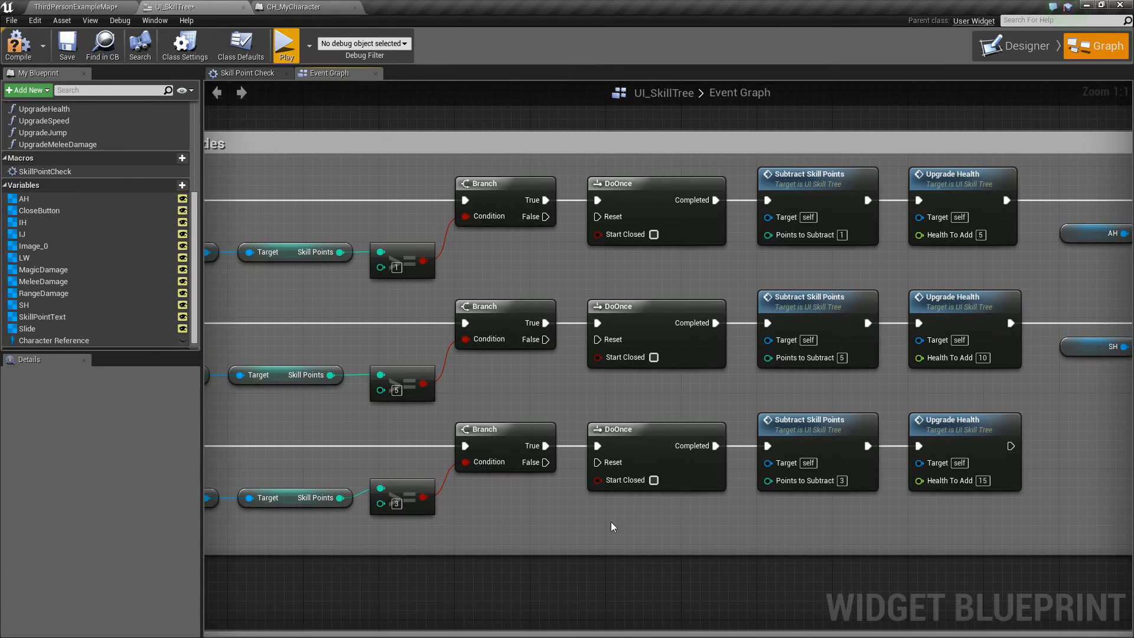
Compile and save the widget blueprint and start a play preview
click(18, 44)
click(66, 44)
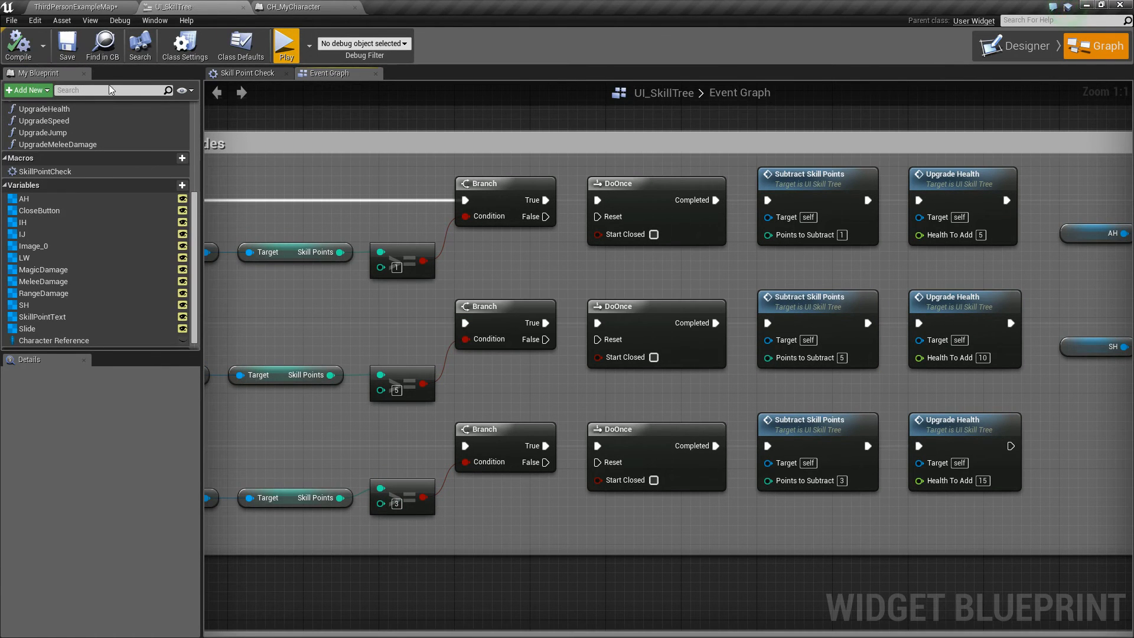
click(284, 49)
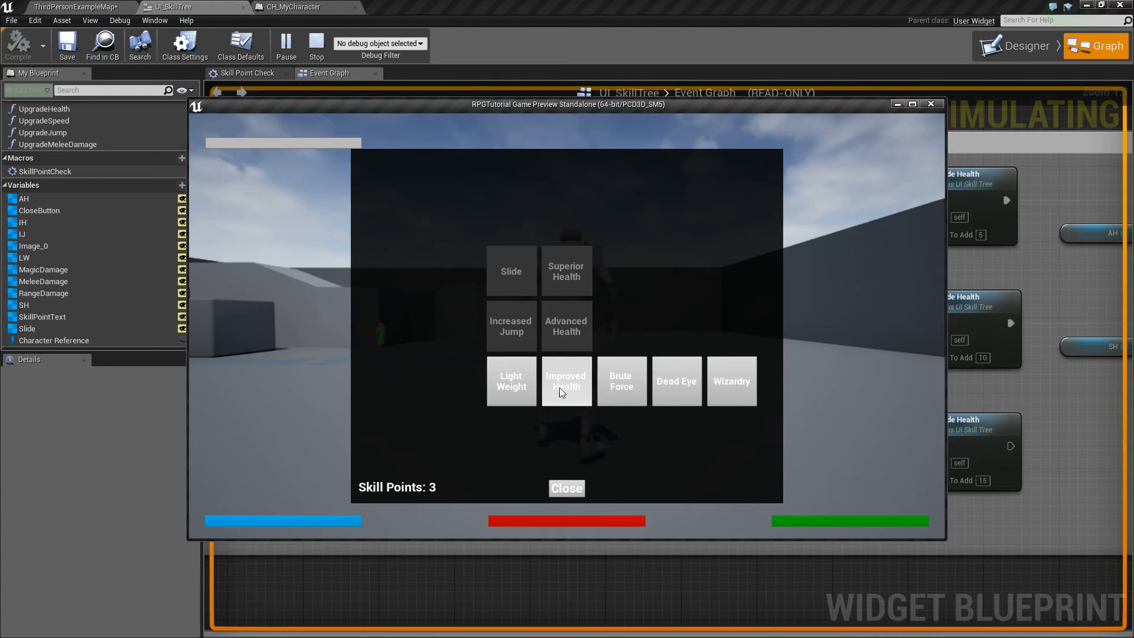
Buy Improved Health and several other skills in the preview, then close the skill tree panel
click(560, 388)
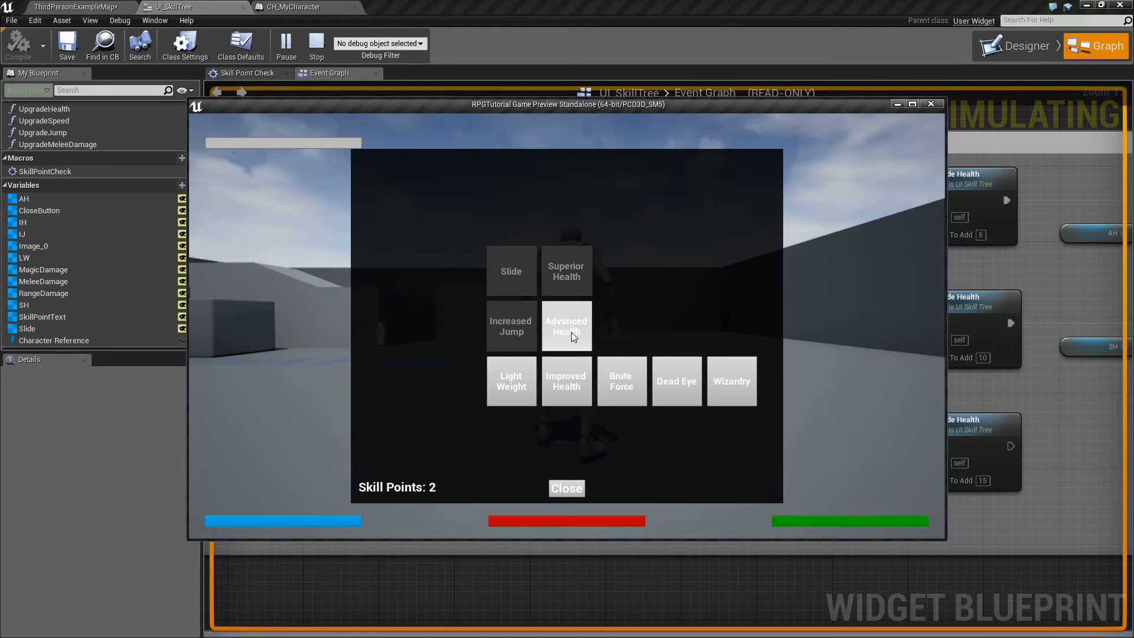
click(511, 390)
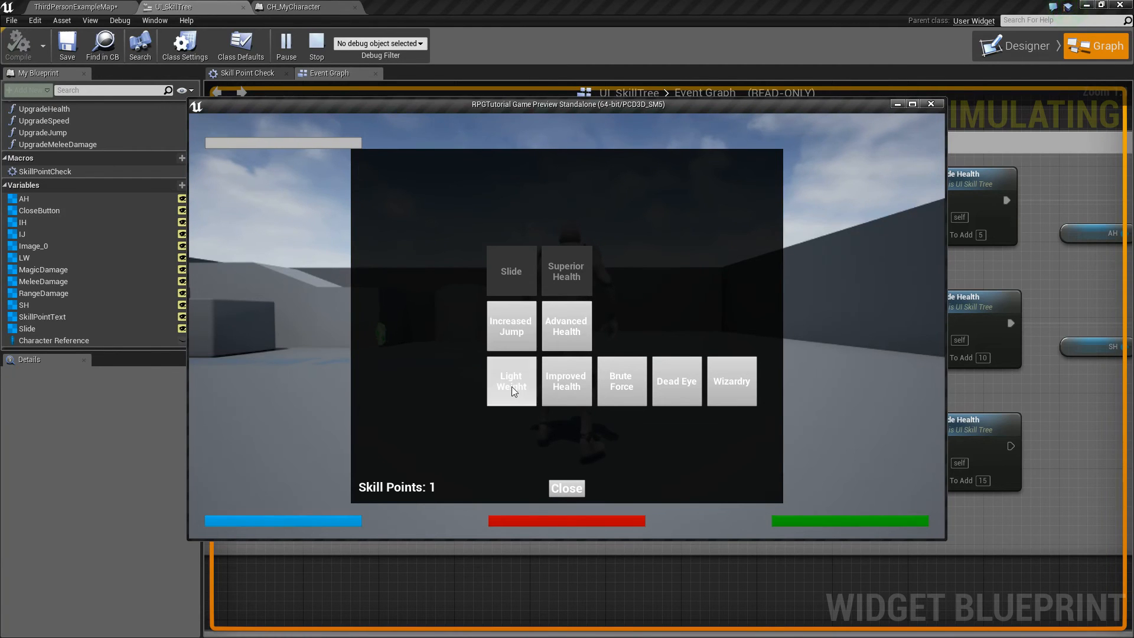
click(511, 329)
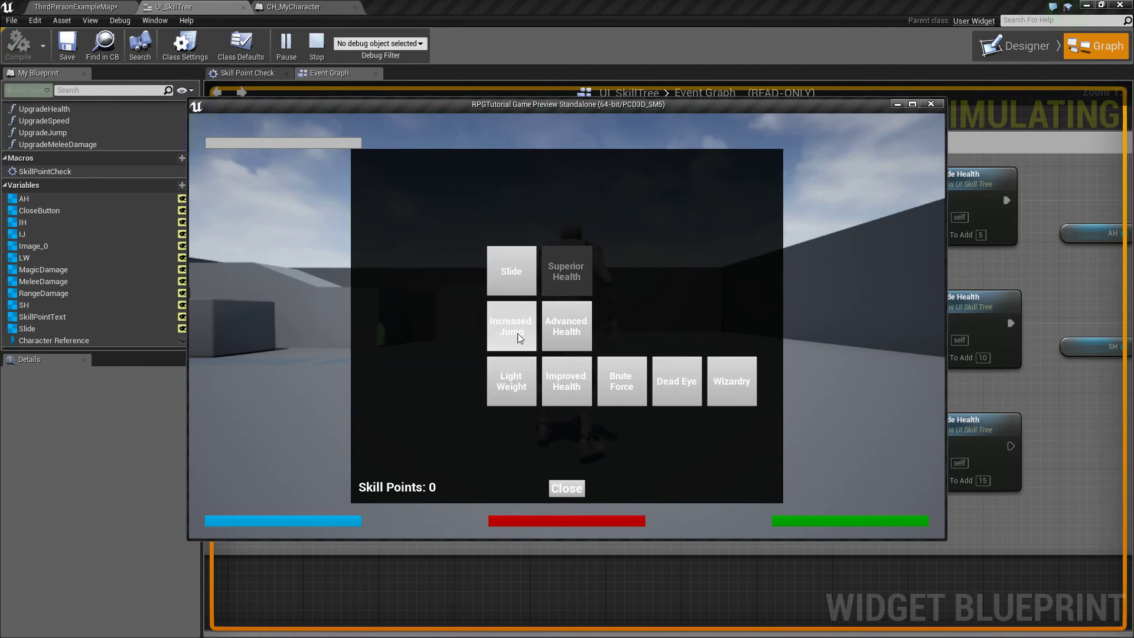
click(520, 275)
click(513, 280)
click(558, 337)
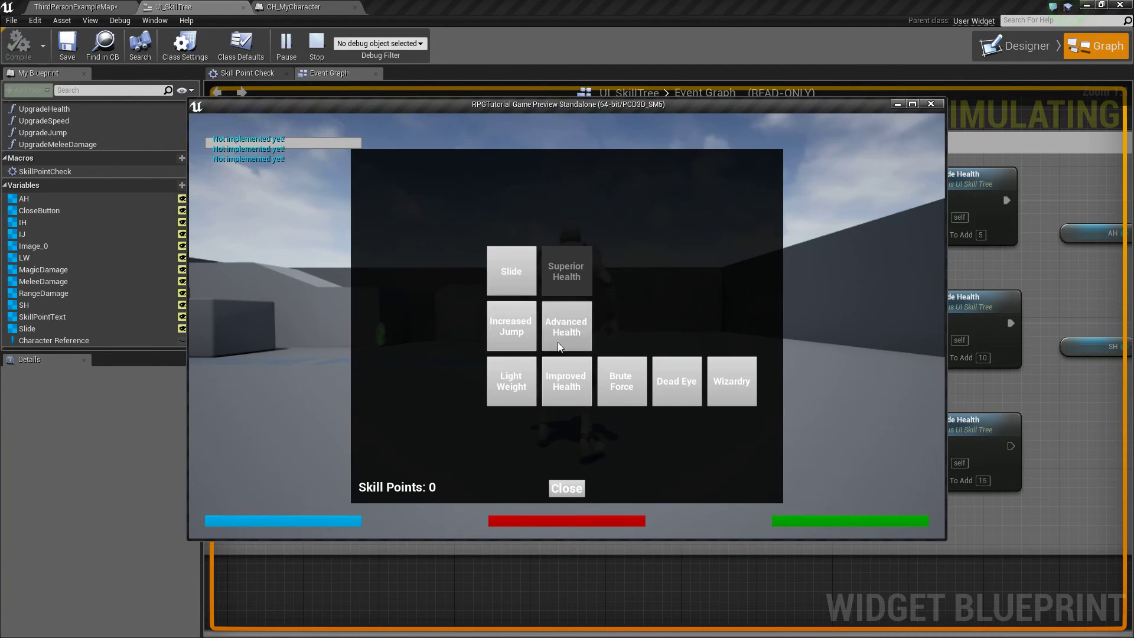
click(569, 377)
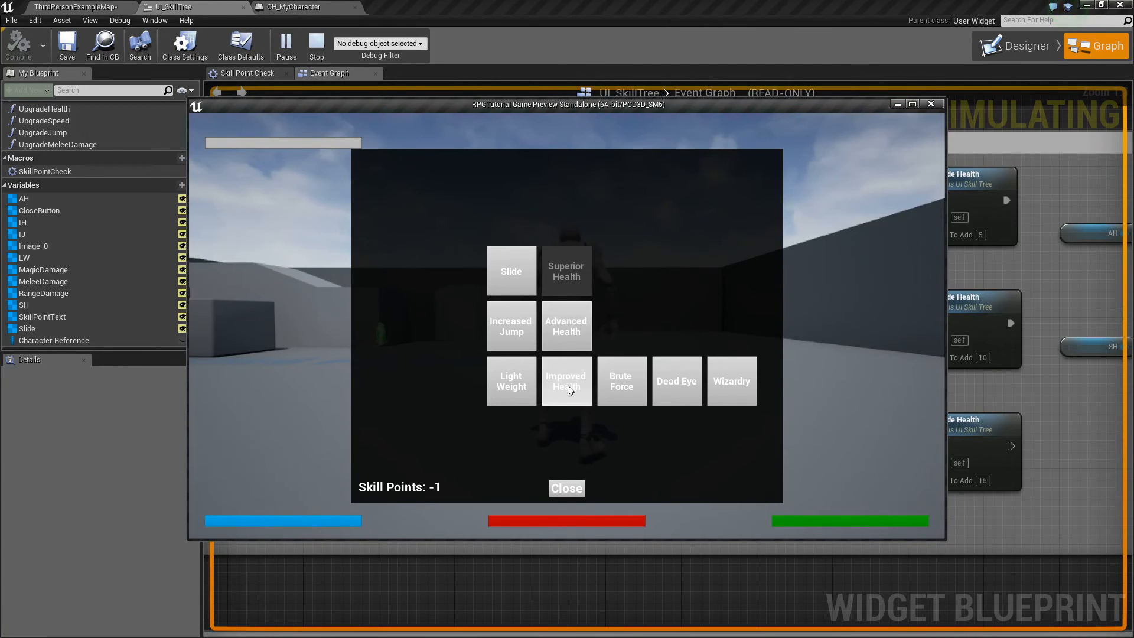
click(572, 485)
key(Escape)
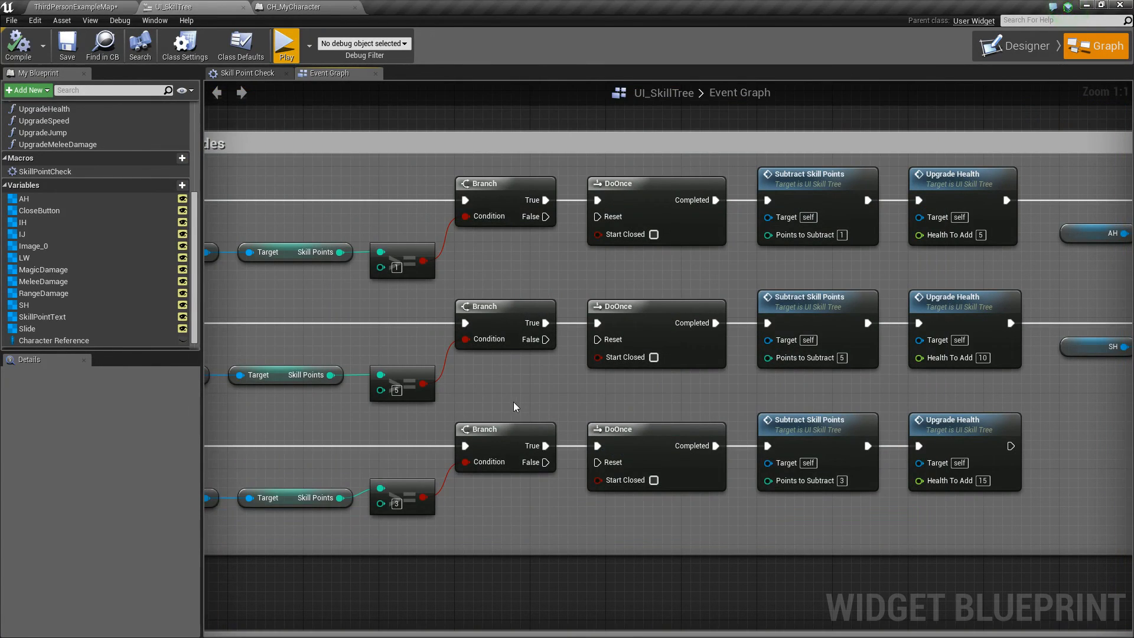
scroll(513, 402, down, 2)
scroll(542, 374, up, 1)
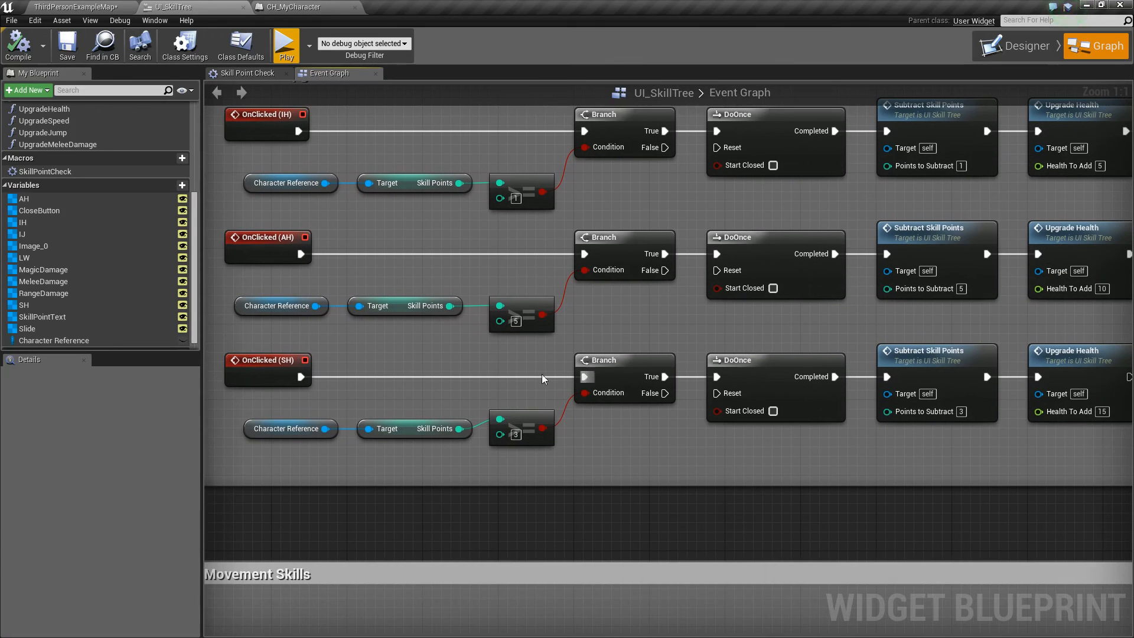
right_drag(568, 436, 569, 386)
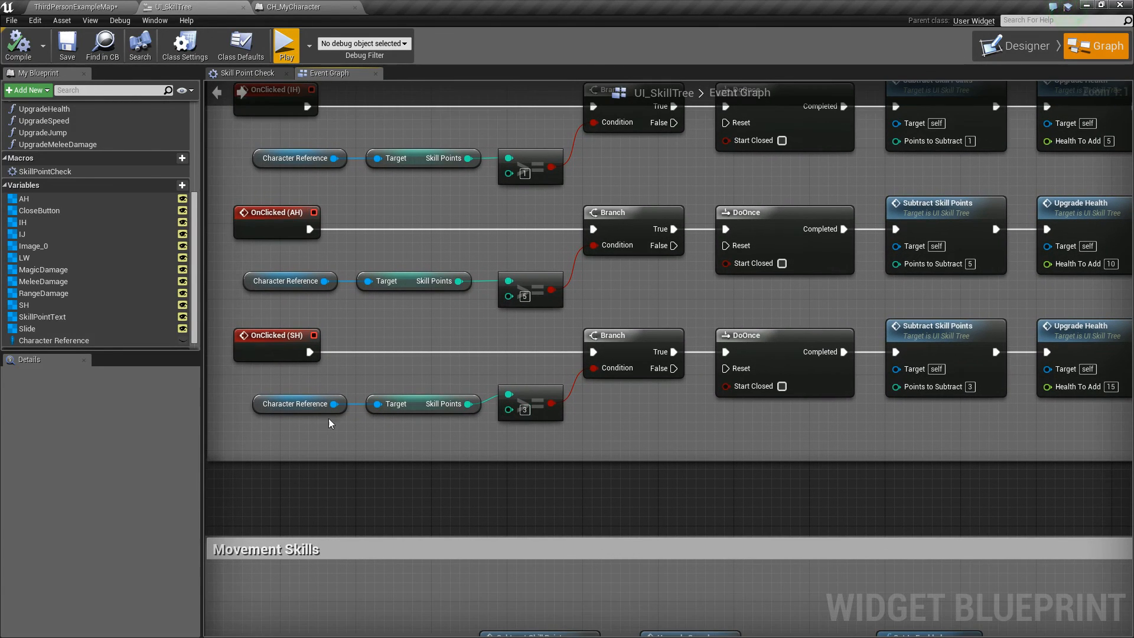
drag(304, 376, 627, 381)
click(548, 427)
scroll(550, 424, down, 3)
scroll(532, 405, up, 1)
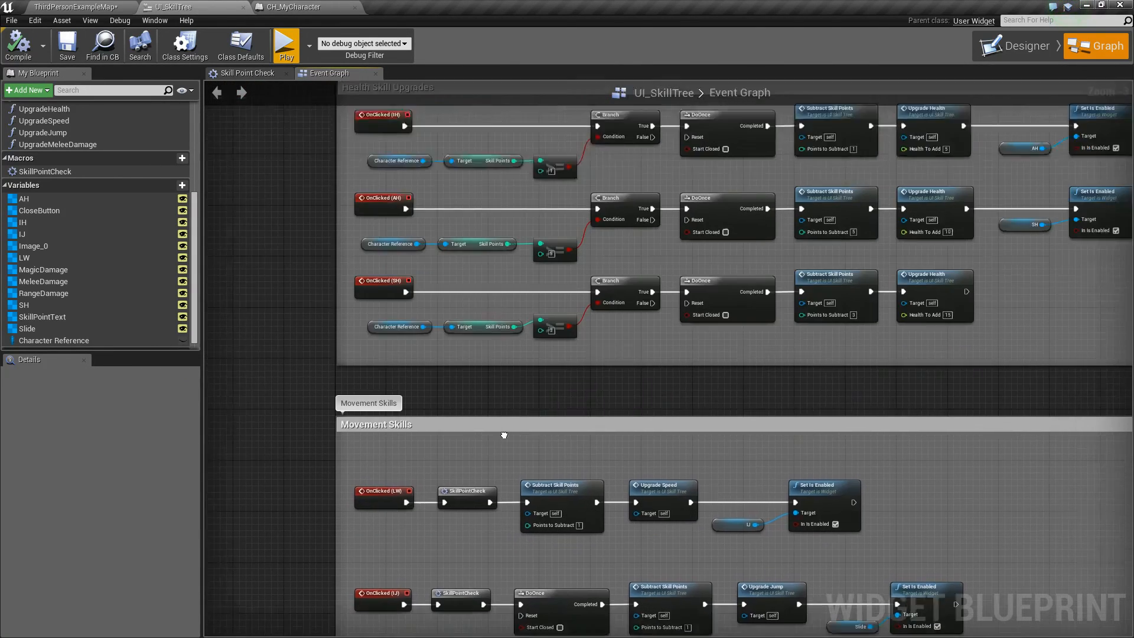
scroll(557, 426, up, 3)
right_drag(596, 415, 576, 461)
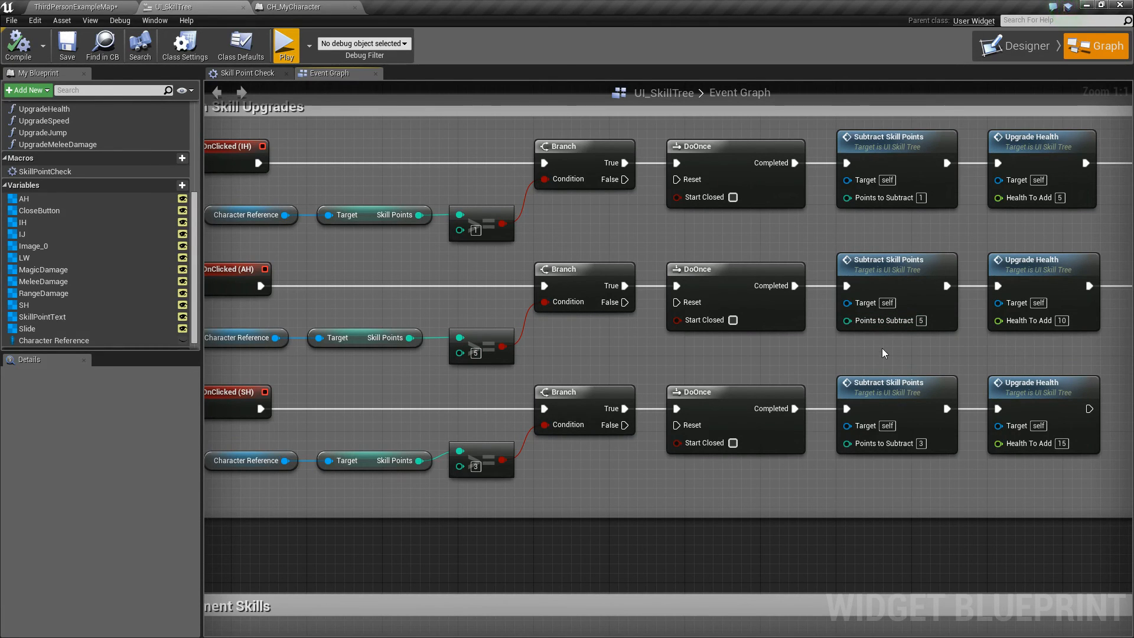
mouse_move(817, 356)
right_down()
mouse_move(837, 366)
mouse_move(822, 409)
right_up()
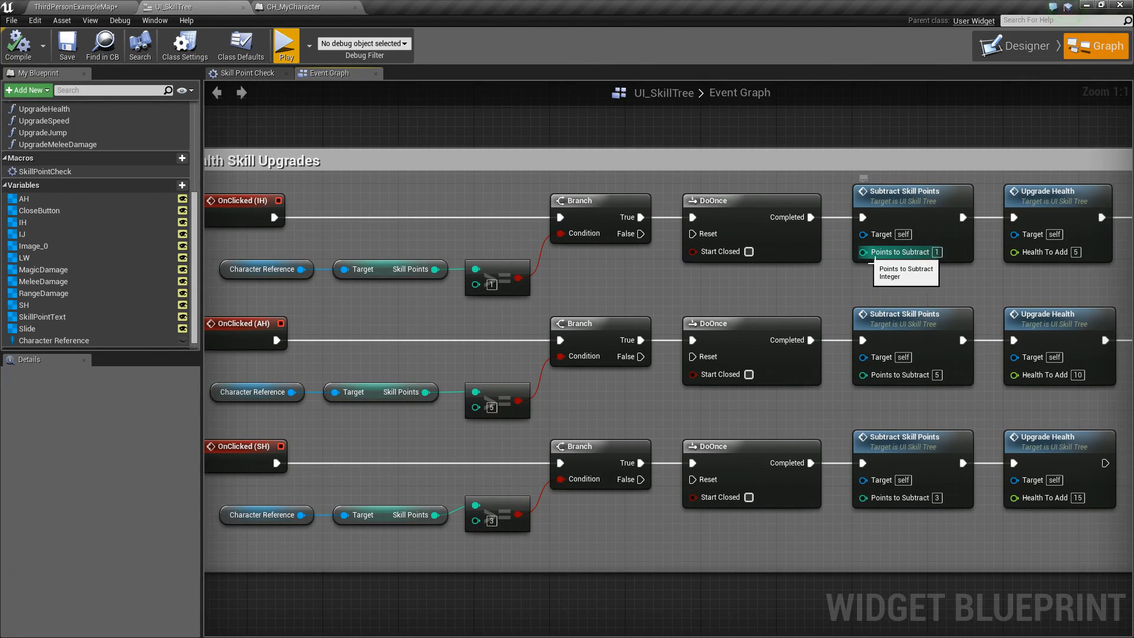
Promote the IH Points to Subtract pin to a new variable named Tier1Points
click(865, 255)
right_click(866, 254)
click(921, 271)
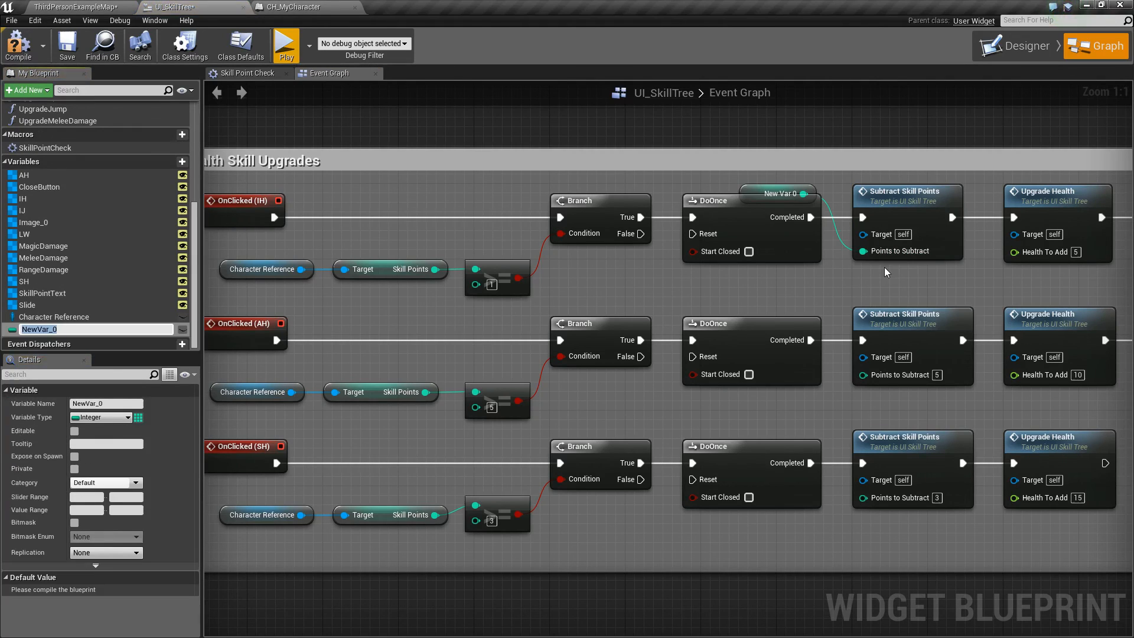
text(Tier1Points)
key(Return)
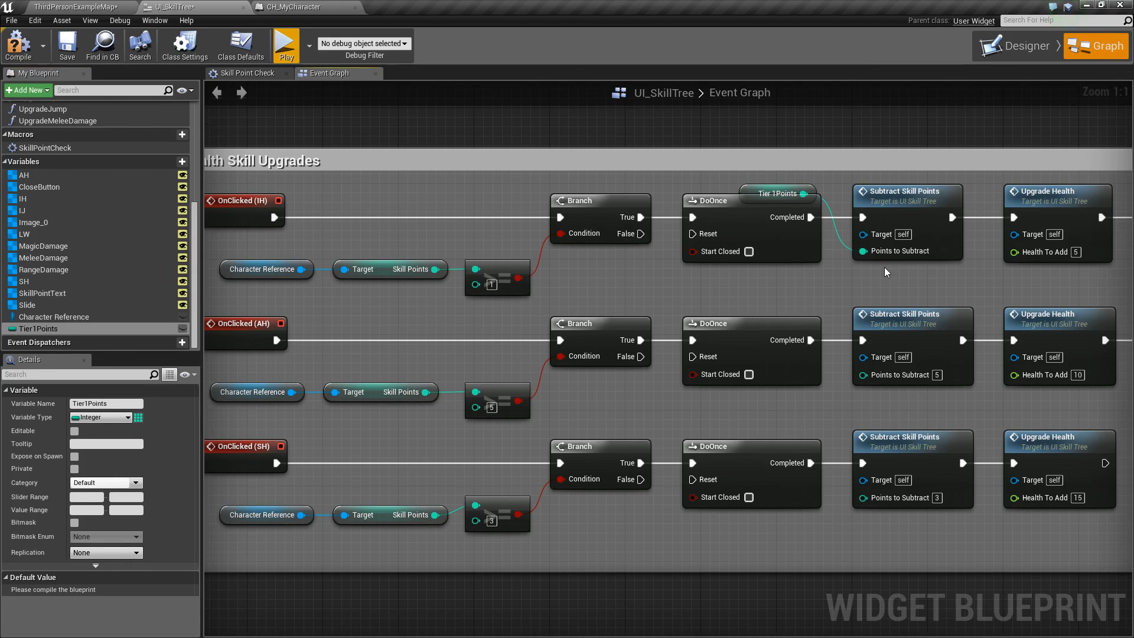
Feed a Tier1Points getter into the IH >= comparison and compile
drag(776, 193, 778, 287)
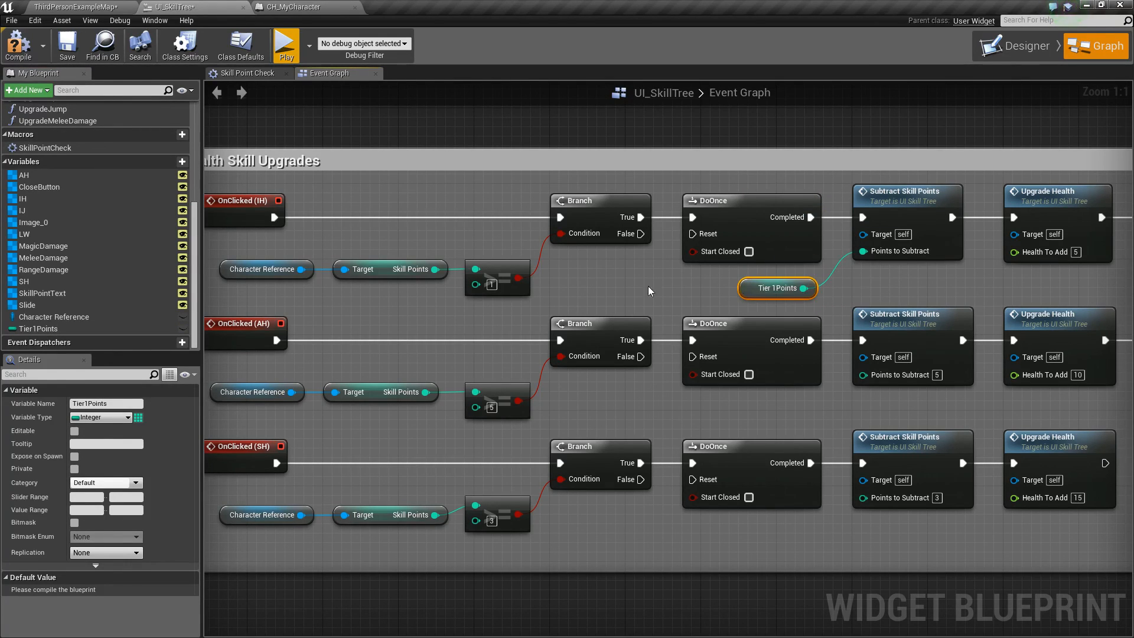
right_drag(588, 293, 627, 296)
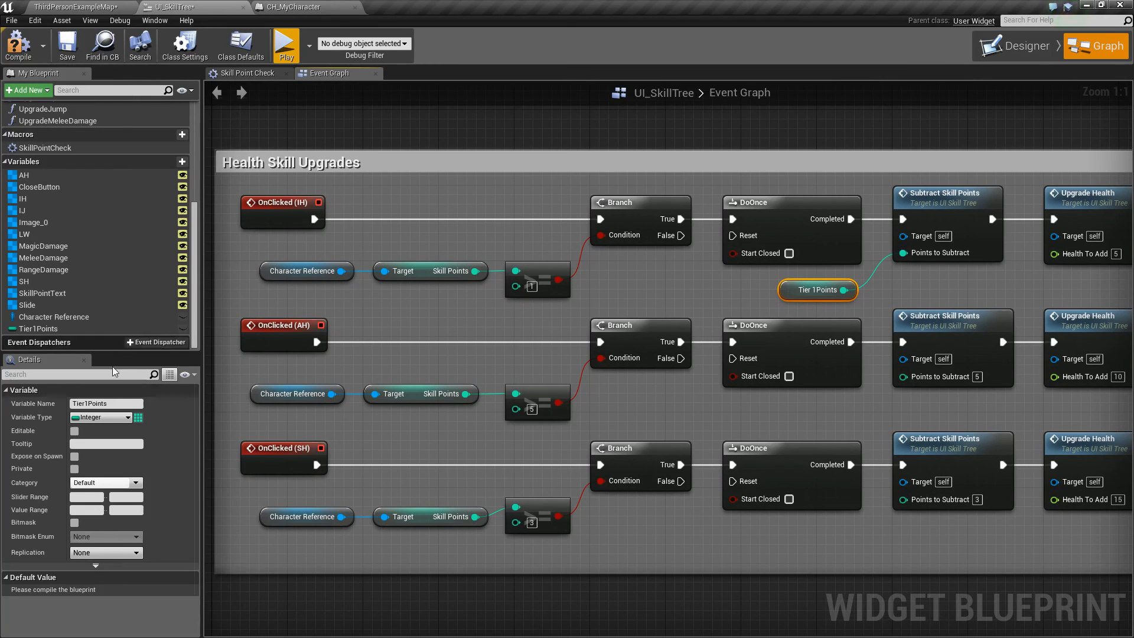
mouse_move(49, 329)
mouse_down()
mouse_move(522, 296)
mouse_move(514, 285)
mouse_up()
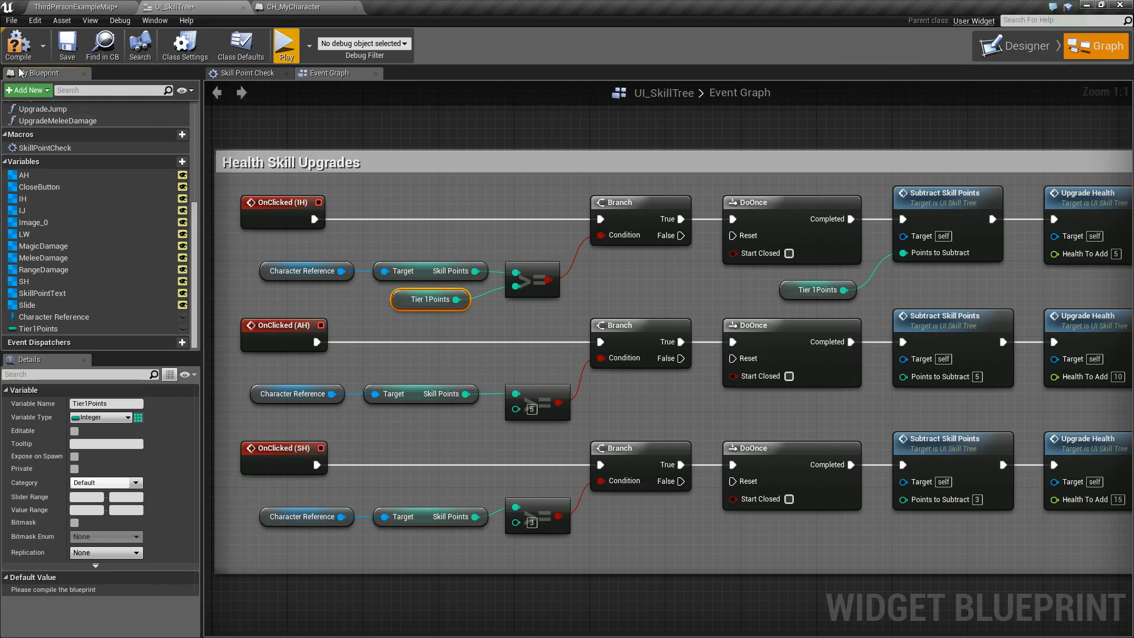
click(19, 46)
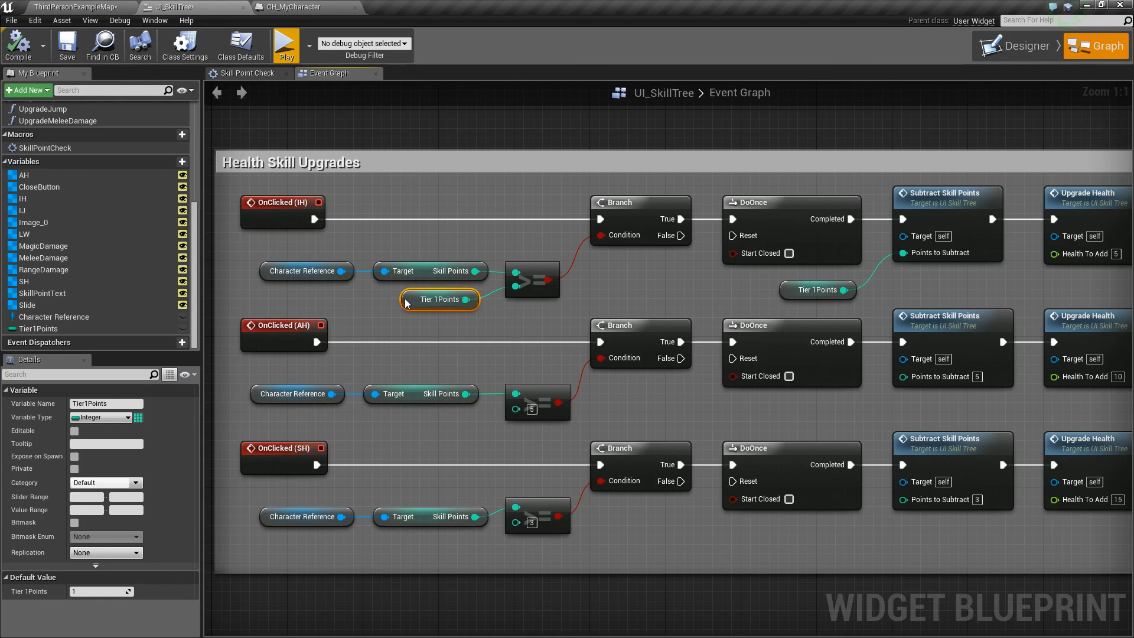
mouse_move(430, 299)
mouse_down()
mouse_move(440, 300)
mouse_move(419, 308)
mouse_up()
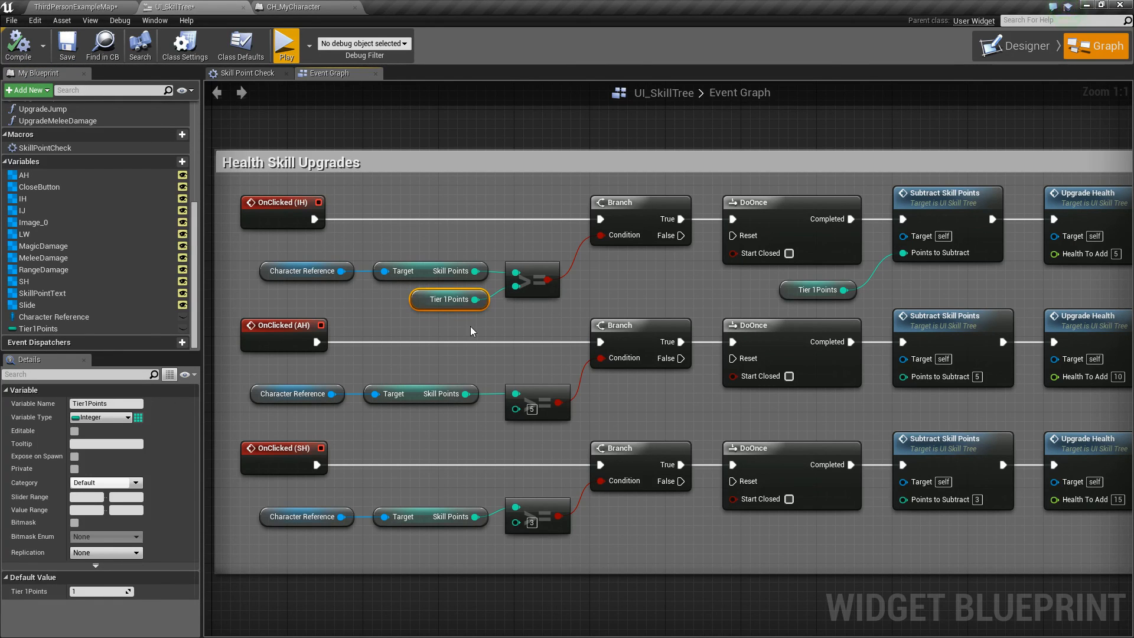
click(529, 322)
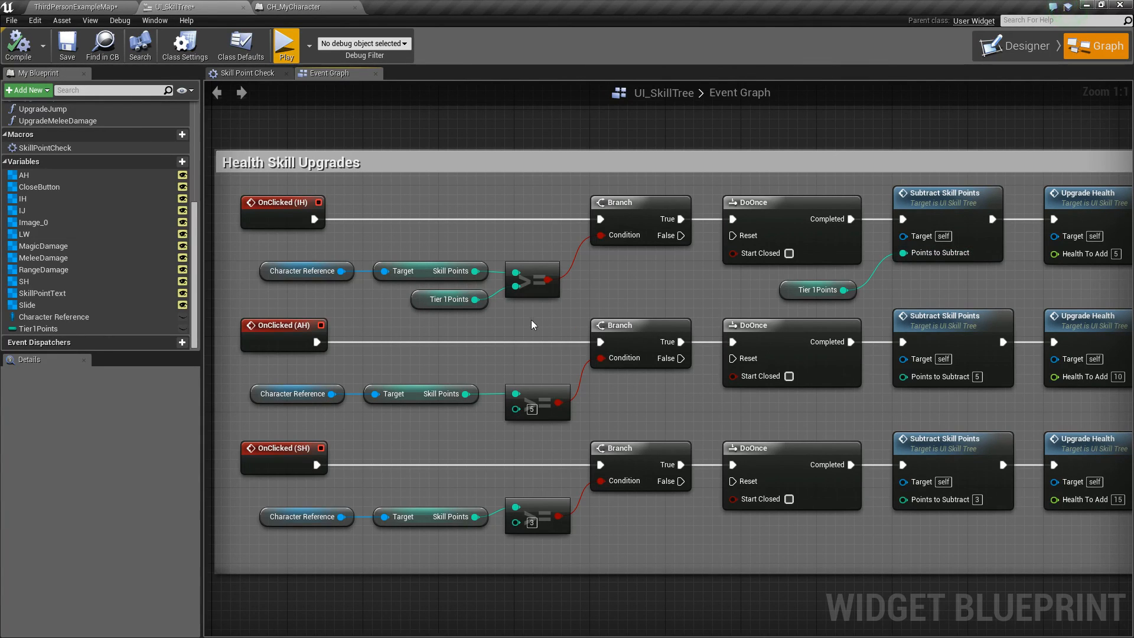
scroll(850, 348, down, 1)
Promote the AH Points to Subtract pin to a new variable named Tier2
right_click(939, 310)
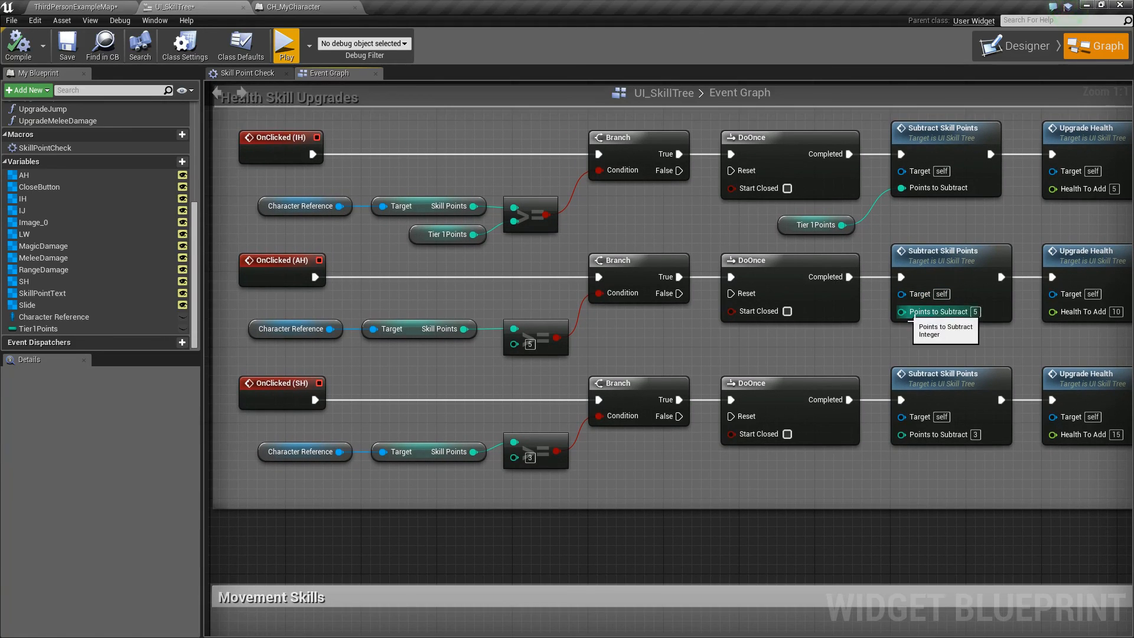
click(947, 331)
text(Tier2)
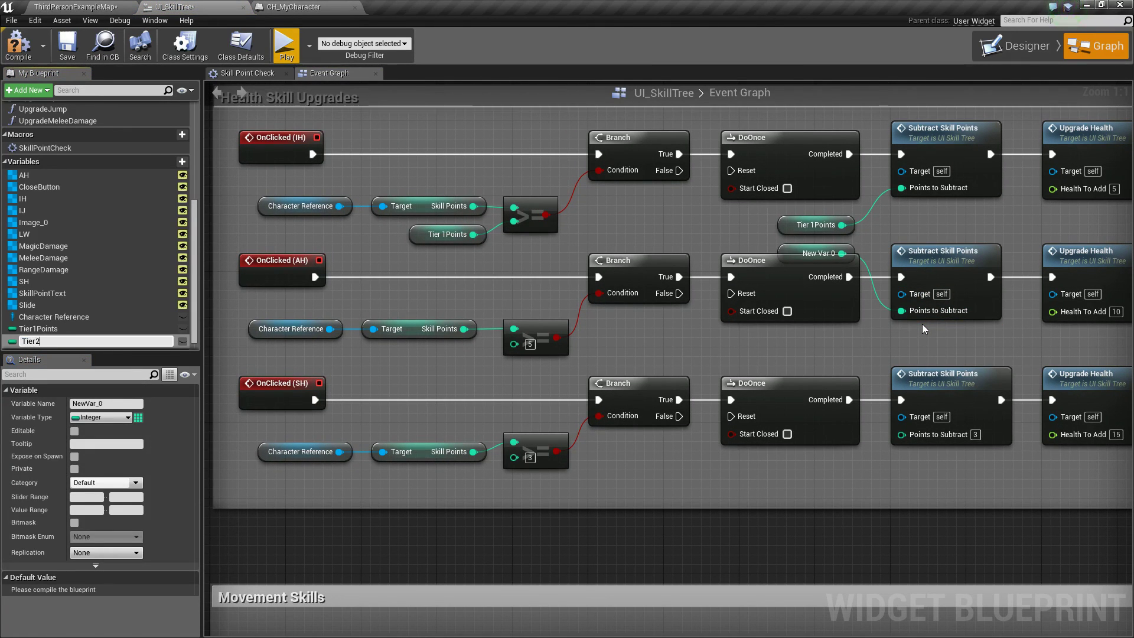
key(Return)
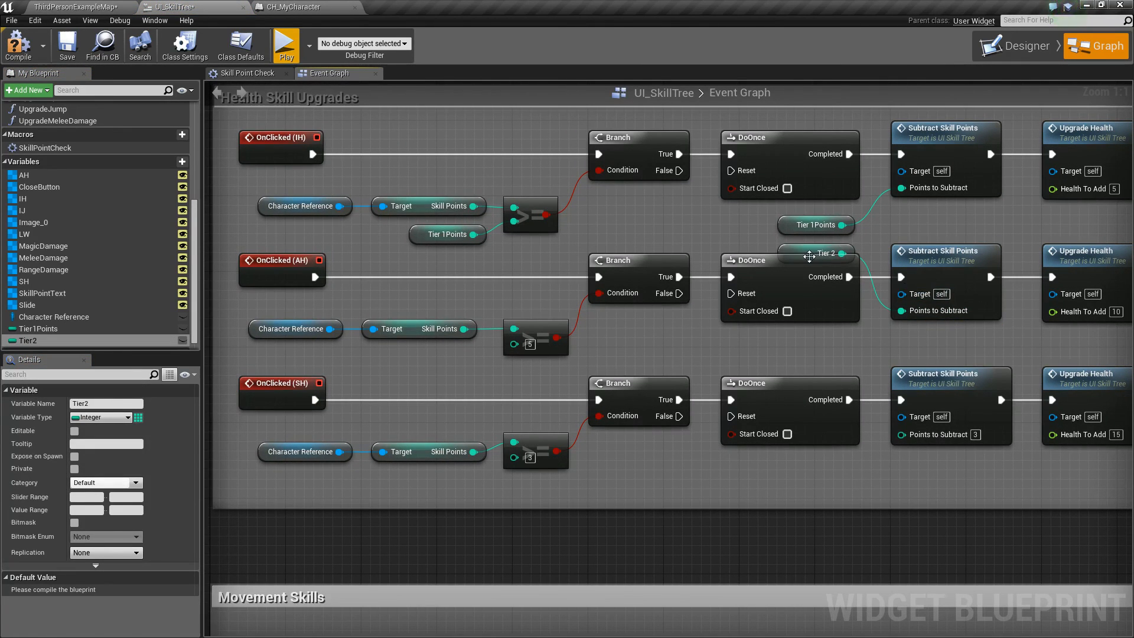
Feed a Tier2 getter into the AH >= comparison and compile
drag(809, 258, 805, 353)
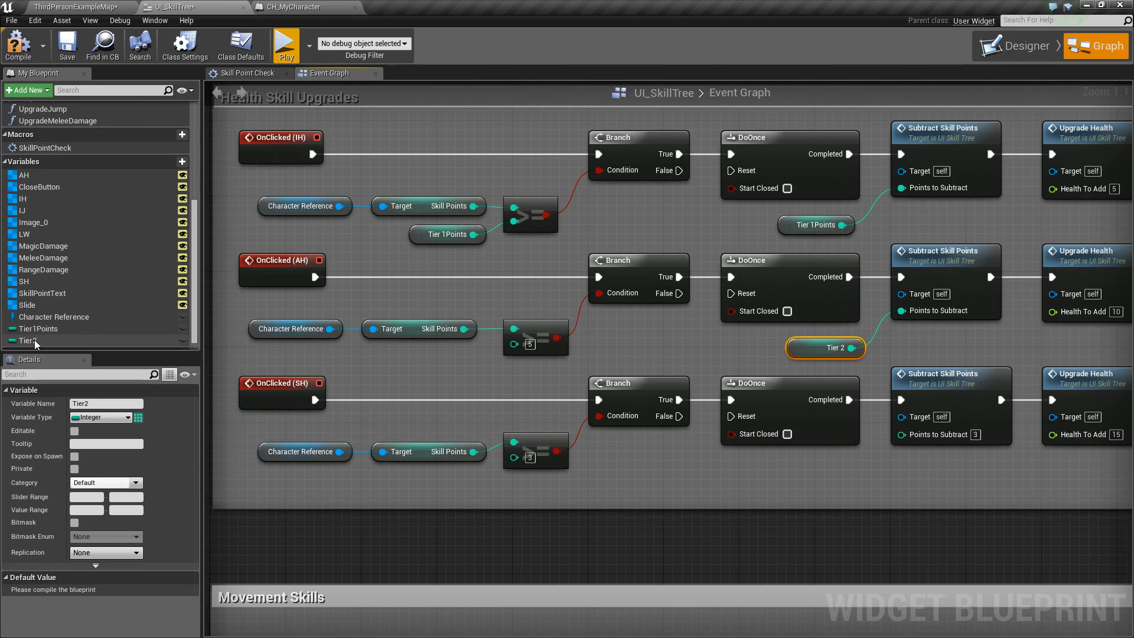
drag(37, 341, 514, 345)
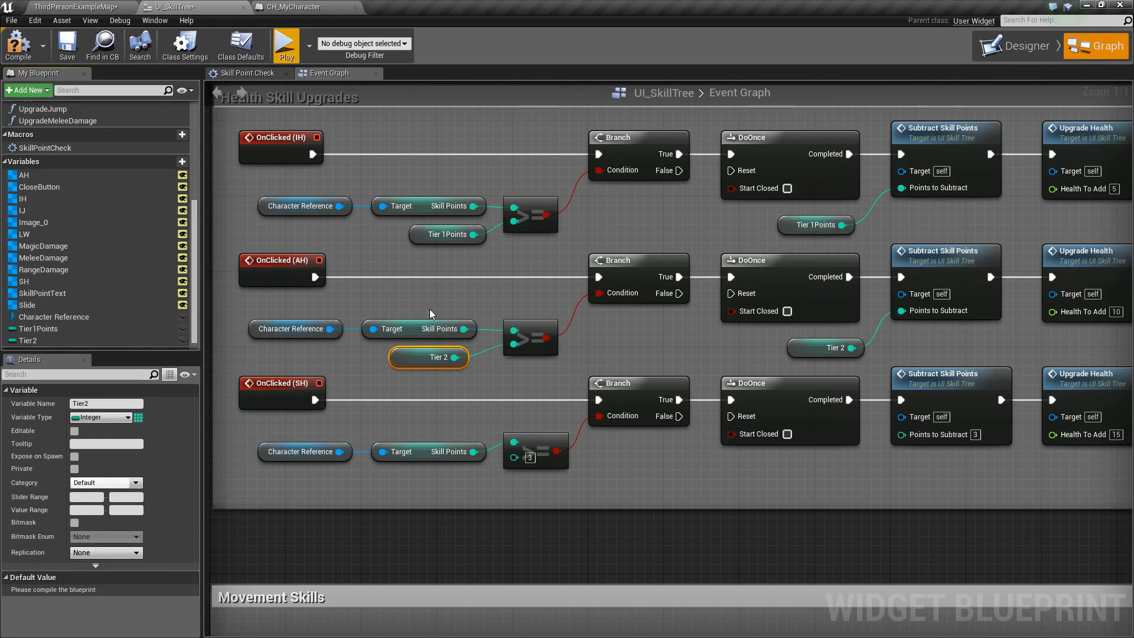
click(20, 45)
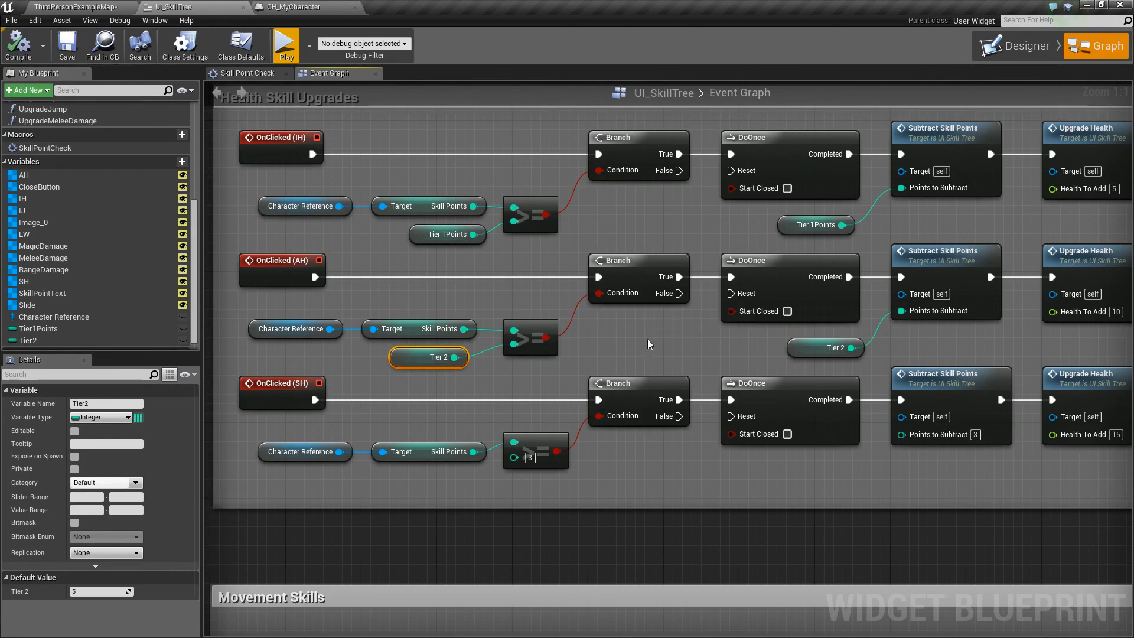
right_drag(650, 344, 658, 379)
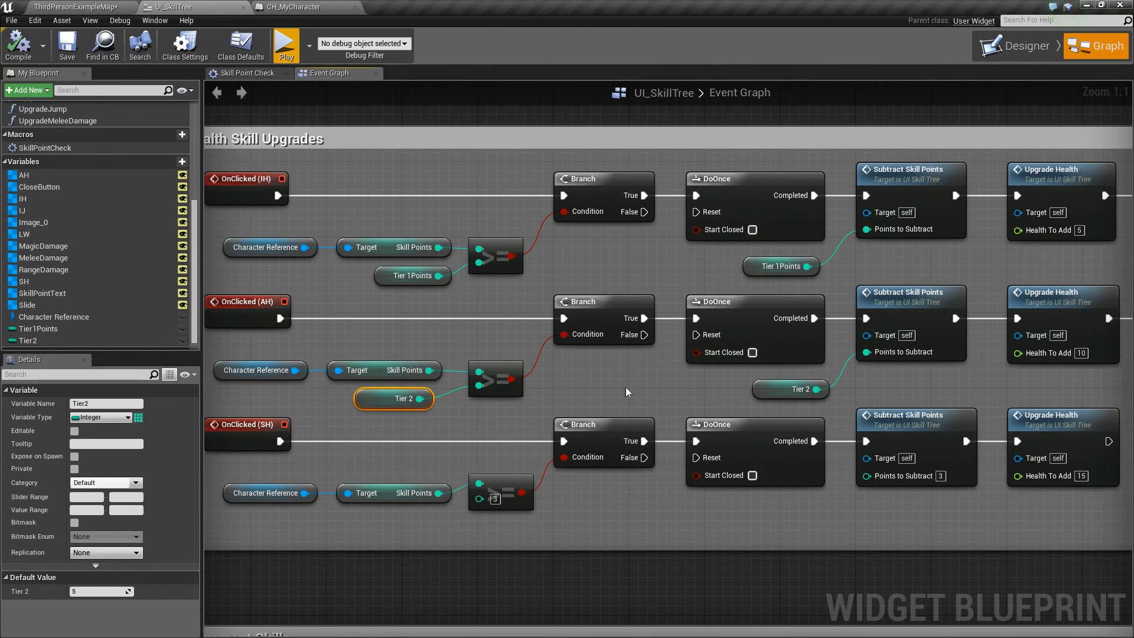
right_drag(626, 387, 654, 404)
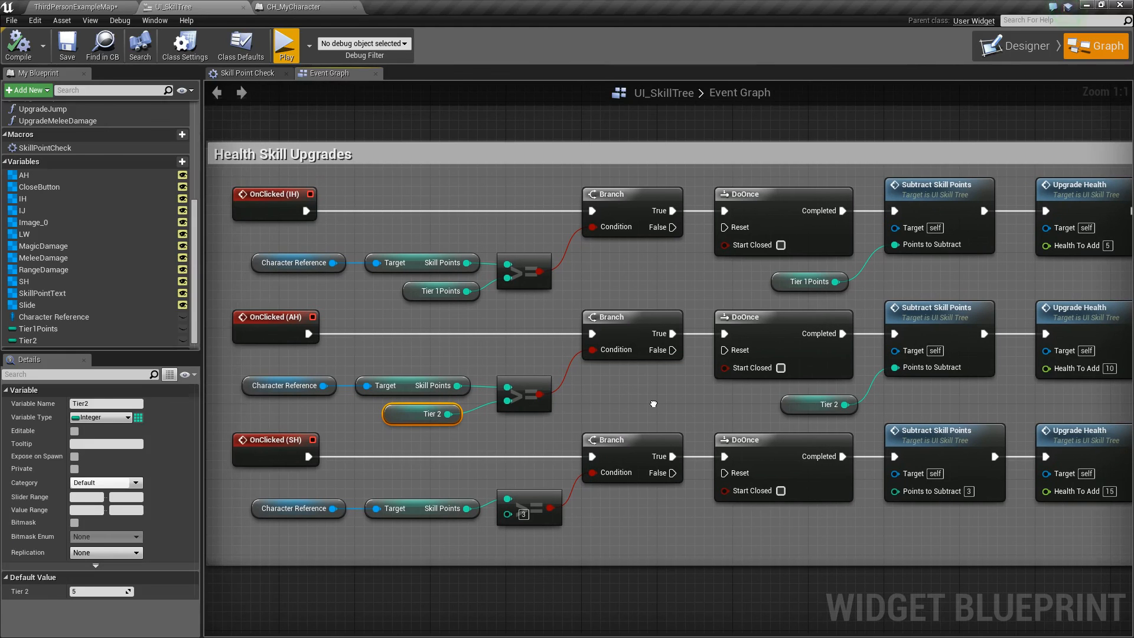
click(625, 404)
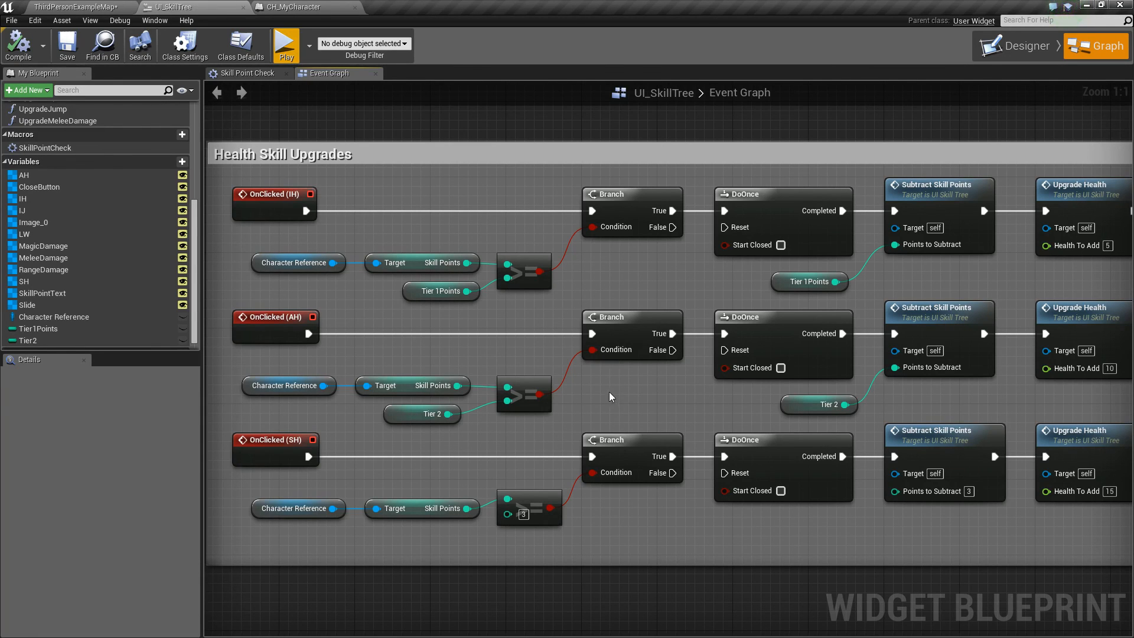
right_drag(622, 389, 608, 390)
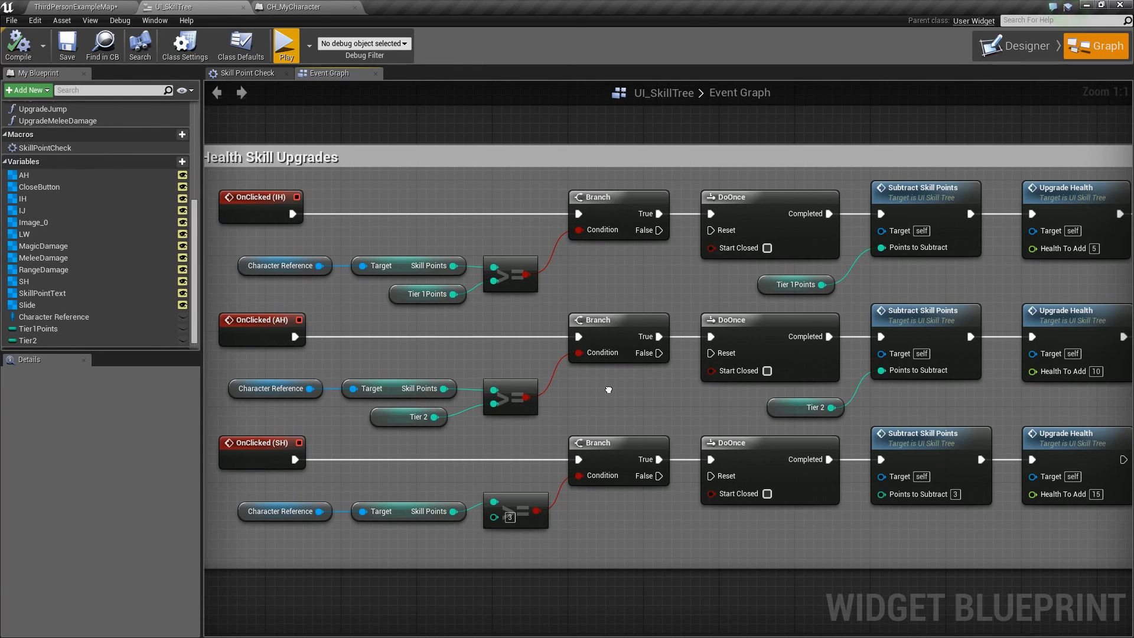